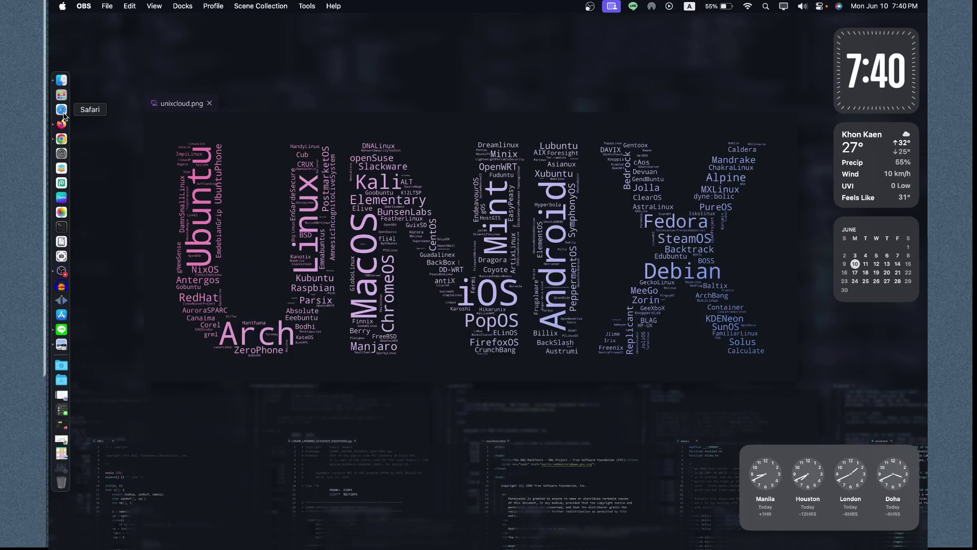
- Switch to Safari, search the web for "freetube" and open the FreeTubeApp/FreeTube GitHub repository from the results
{"action": "left_click", "coordinate": [63, 115]}
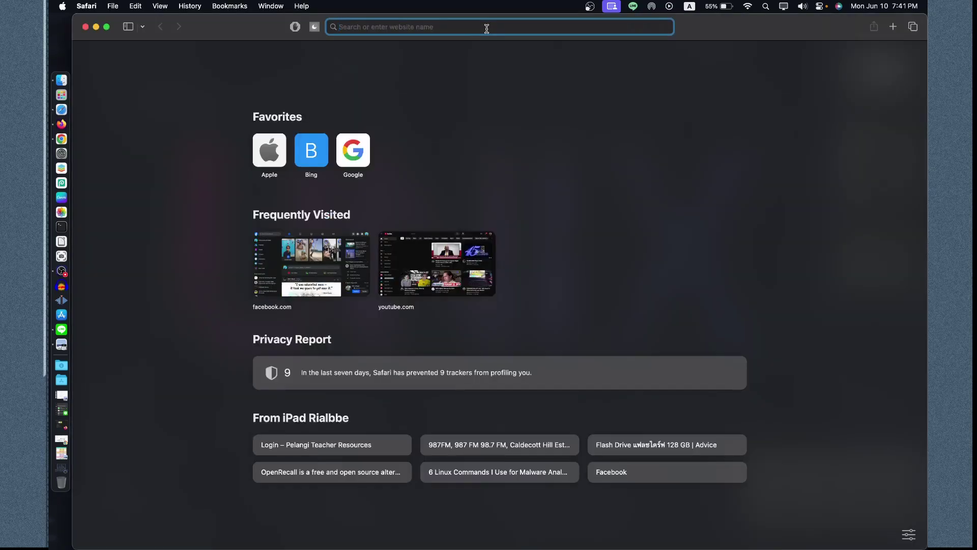
{"action": "type", "text": "free"}
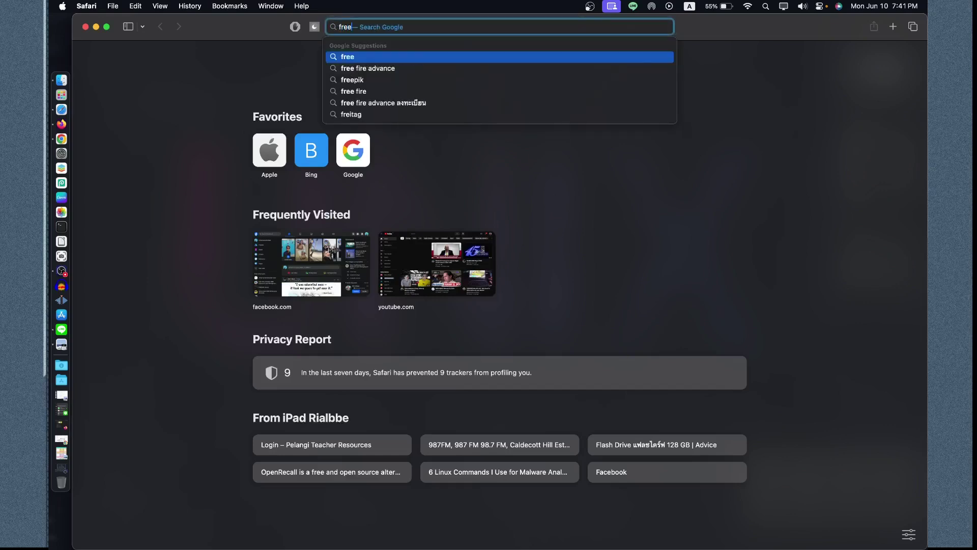
{"action": "type", "text": "tube"}
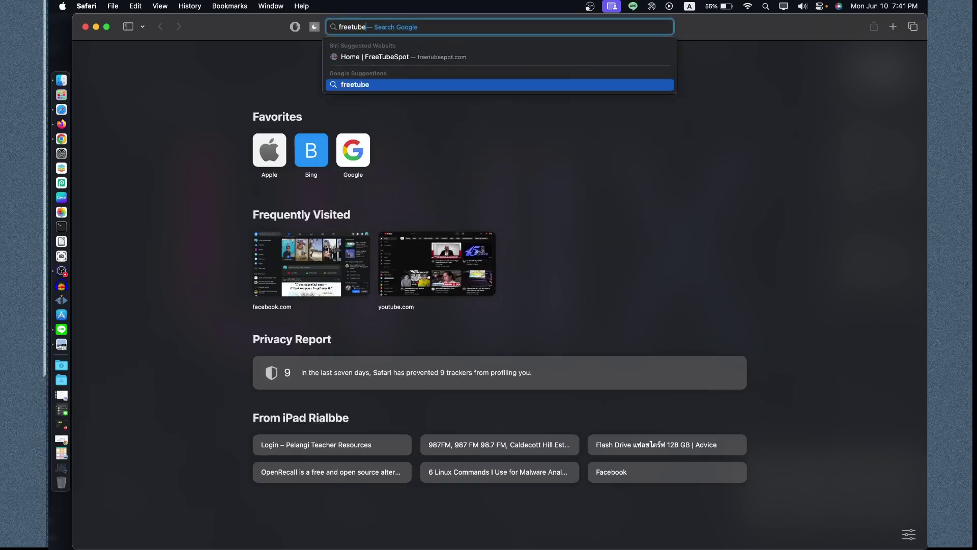
{"action": "key", "text": "Return"}
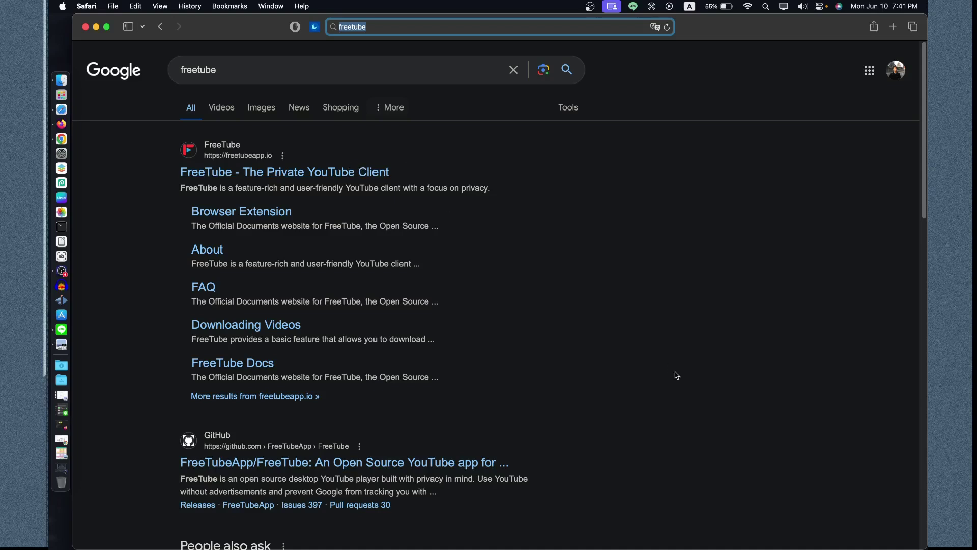
{"action": "left_click", "coordinate": [413, 463]}
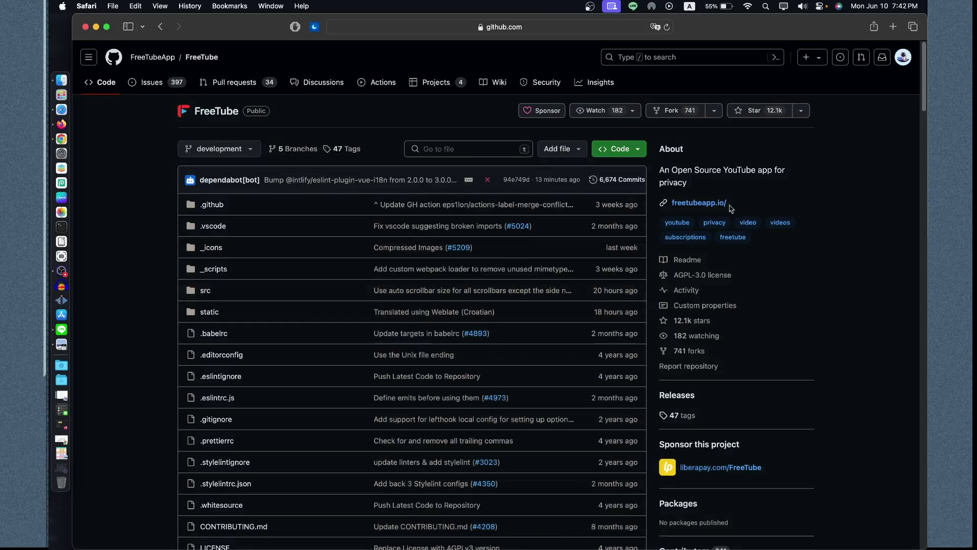
- View the Screenshots section of the repository's README, enlarging the light Trending page image and the dark red-themed player image
{"action": "scroll", "coordinate": [718, 213], "scroll_direction": "down", "scroll_amount": 10}
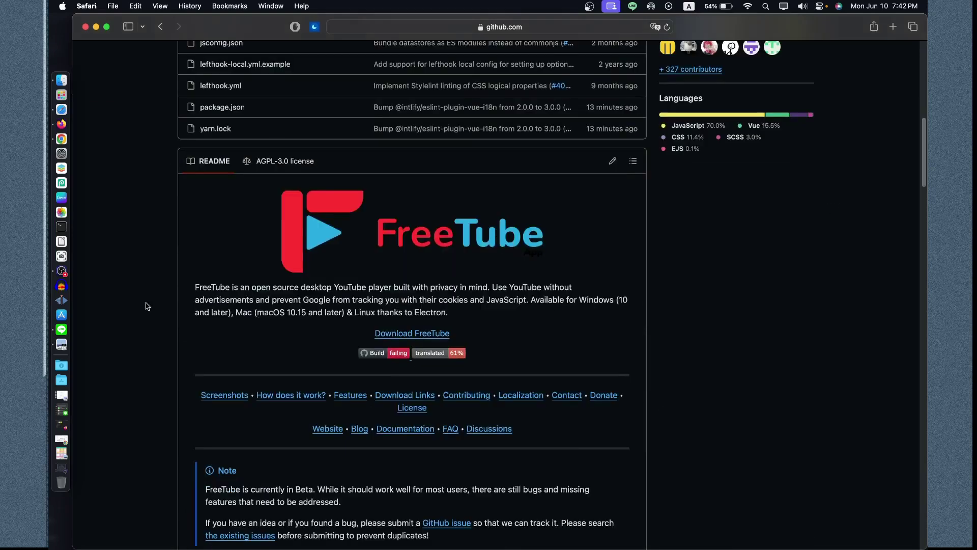
{"action": "left_click", "coordinate": [225, 396]}
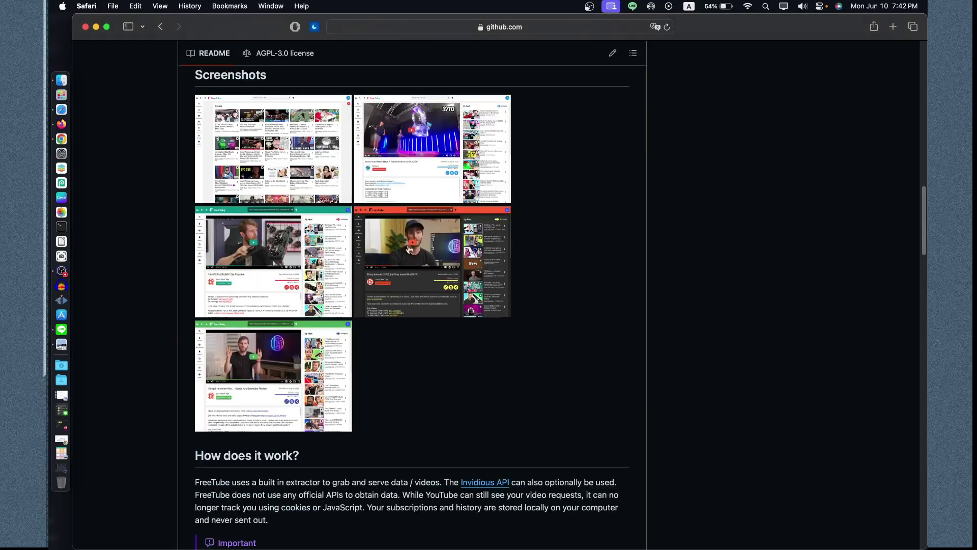
{"action": "left_click", "coordinate": [300, 186]}
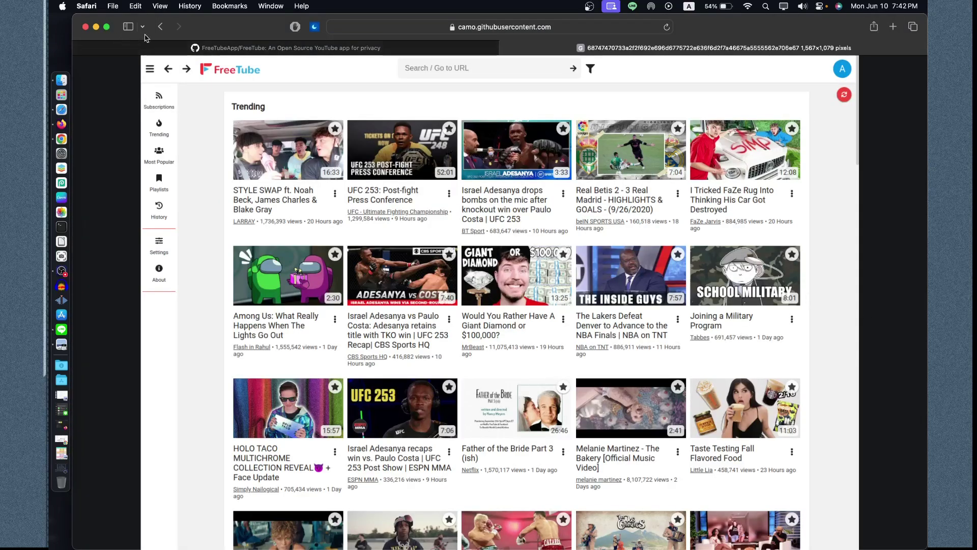
{"action": "left_click", "coordinate": [160, 26]}
{"action": "scroll", "coordinate": [538, 324], "scroll_direction": "up", "scroll_amount": 2}
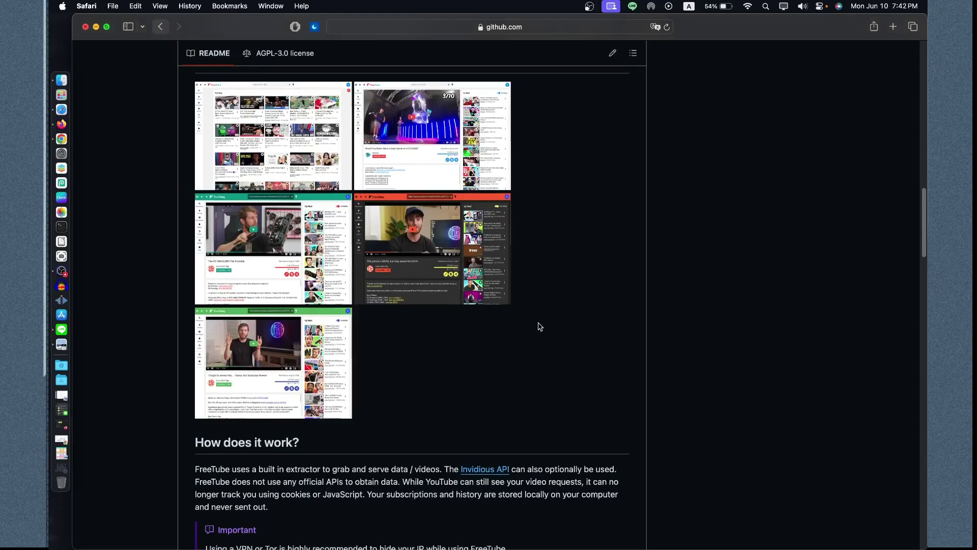
{"action": "left_click", "coordinate": [418, 298]}
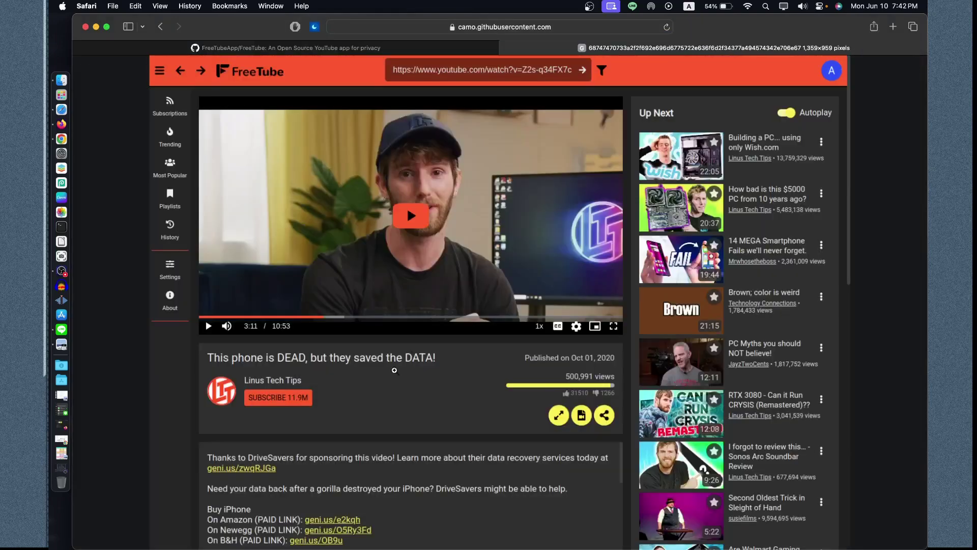
{"action": "key", "text": "cmd+w"}
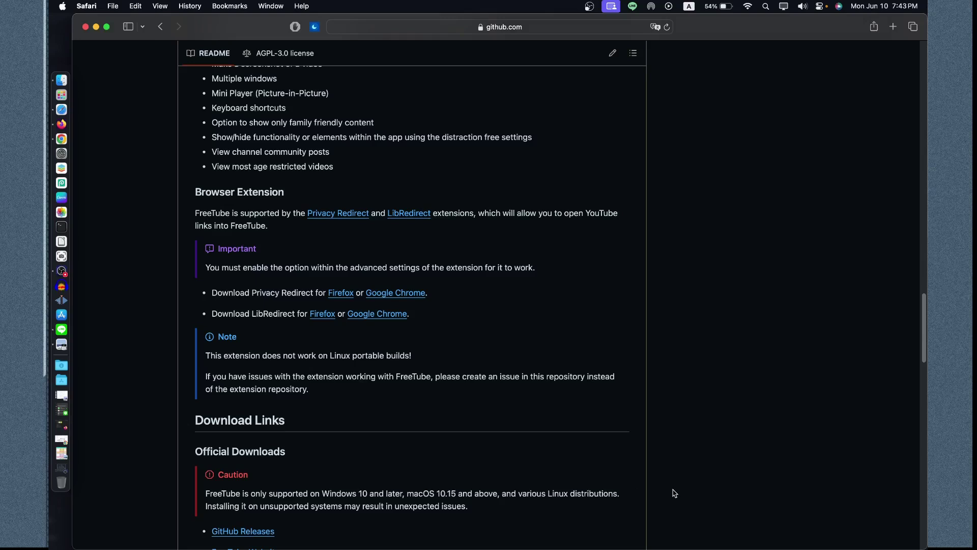
- Read the rest of the README, from the browser extension and download sections down to the license, and return to its introduction
{"action": "scroll", "coordinate": [658, 488], "scroll_direction": "down", "scroll_amount": 10}
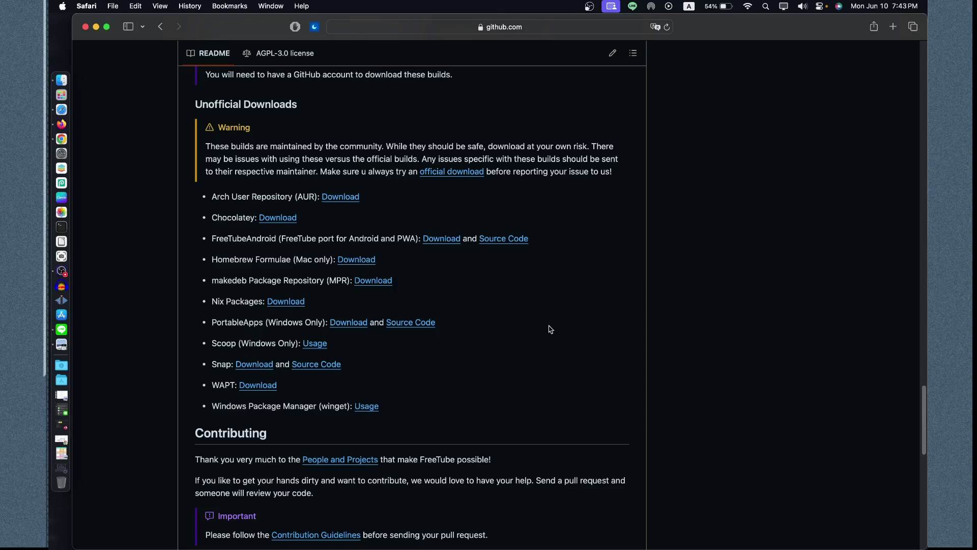
{"action": "scroll", "coordinate": [554, 328], "scroll_direction": "down", "scroll_amount": 10}
{"action": "scroll", "coordinate": [567, 330], "scroll_direction": "down", "scroll_amount": 5}
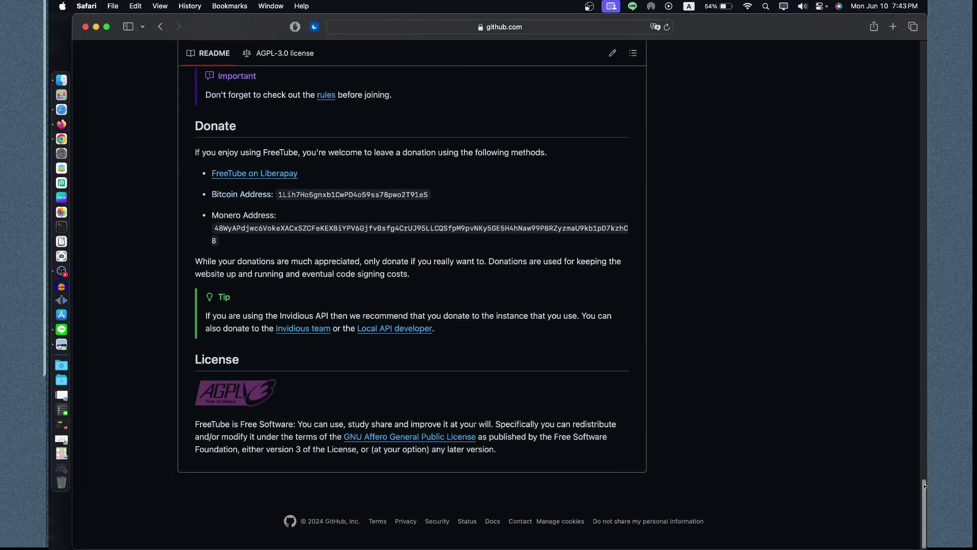
{"action": "left_click_drag", "start_coordinate": [924, 487], "coordinate": [924, 147]}
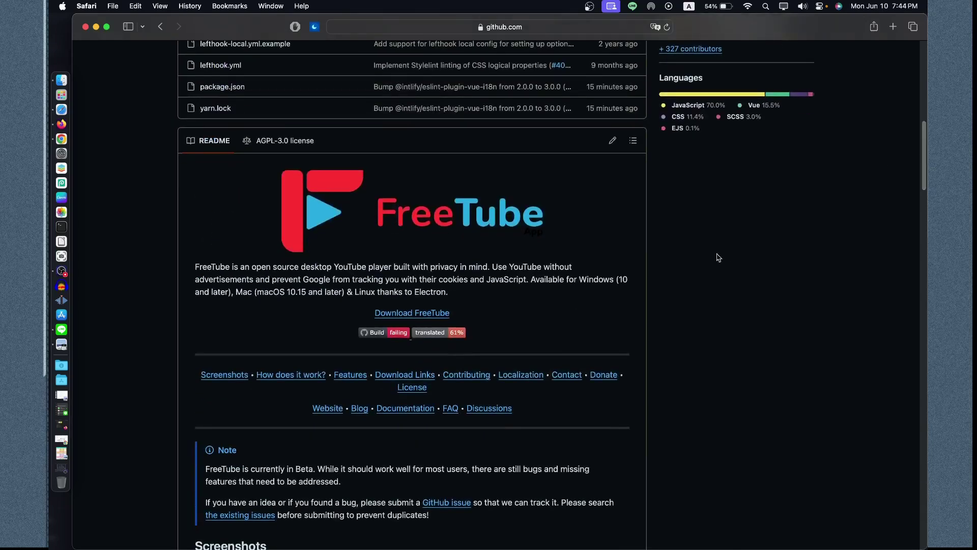
- Go from the README's official download links to the FreeTube website and download the MacOS x64 .dmg, allowing downloads from freetubeapp.io
{"action": "left_click", "coordinate": [419, 376]}
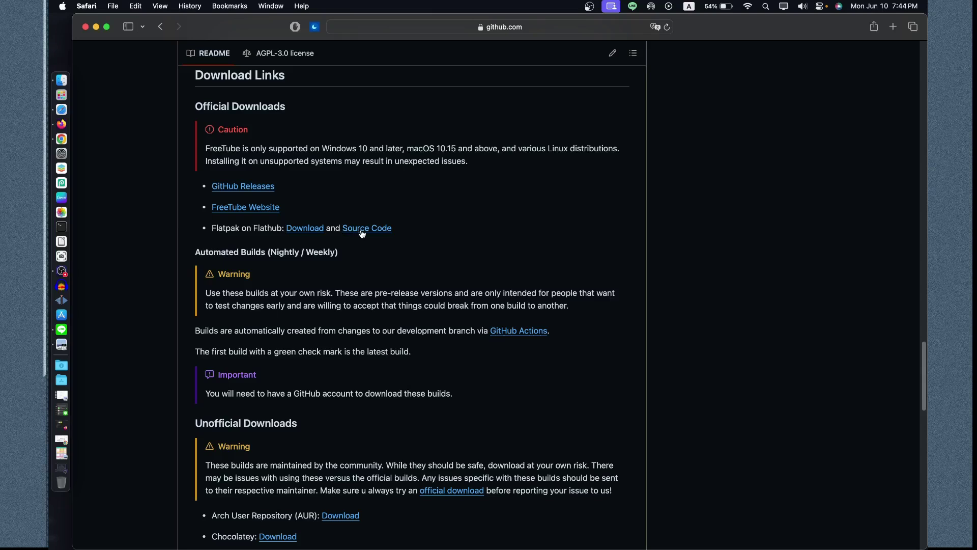
{"action": "left_click", "coordinate": [253, 208]}
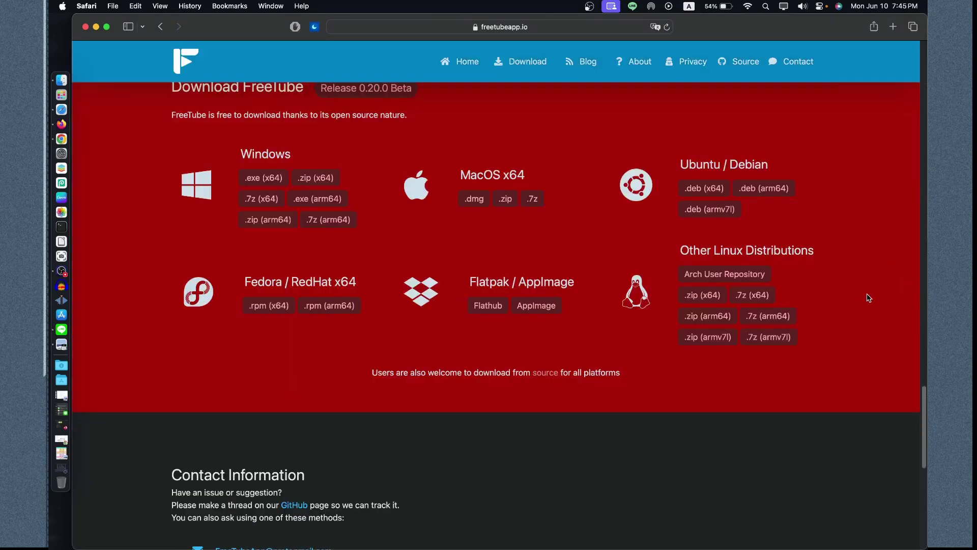
{"action": "scroll", "coordinate": [871, 289], "scroll_direction": "up", "scroll_amount": 1}
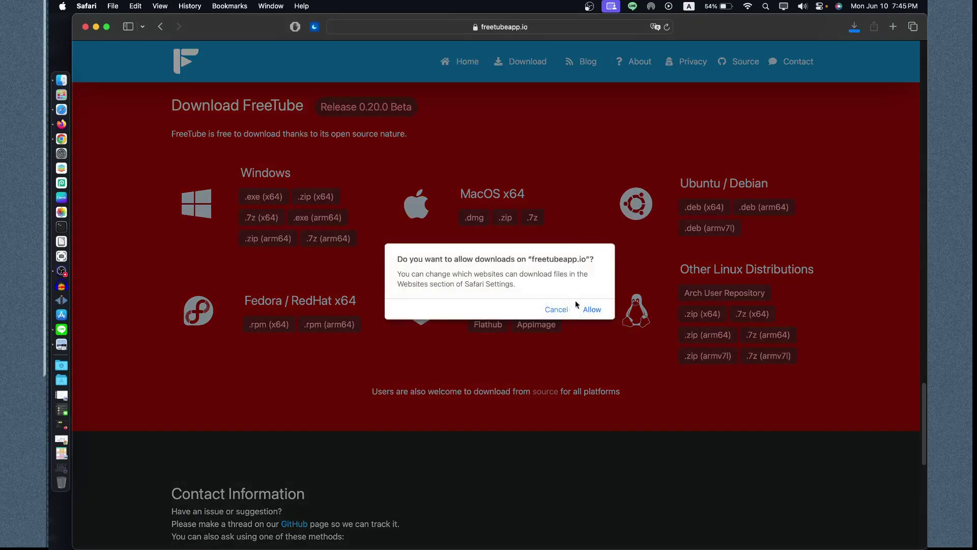
{"action": "left_click", "coordinate": [592, 309]}
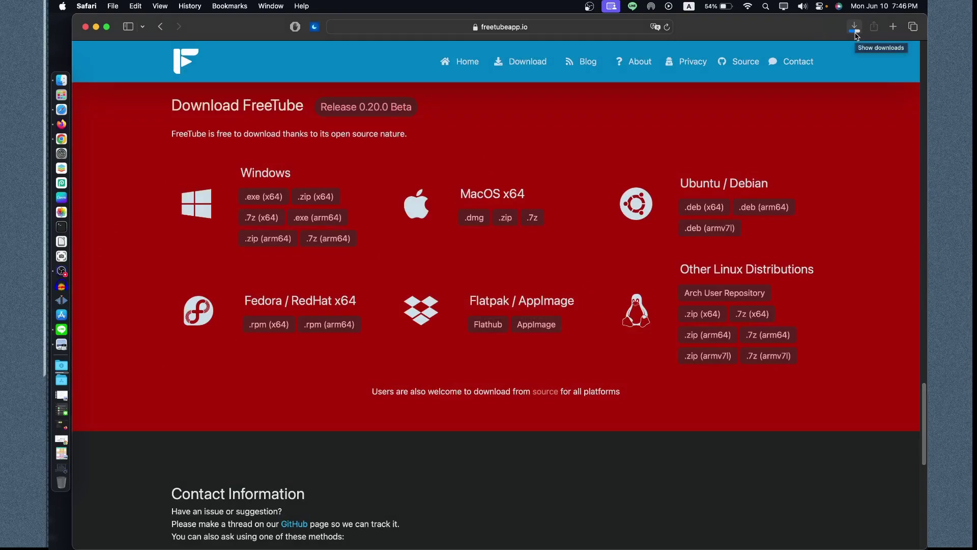
- Look through the FreeTube home page, including the app previews and the "What is FreeTube?" section
{"action": "scroll", "coordinate": [738, 102], "scroll_direction": "up", "scroll_amount": 10}
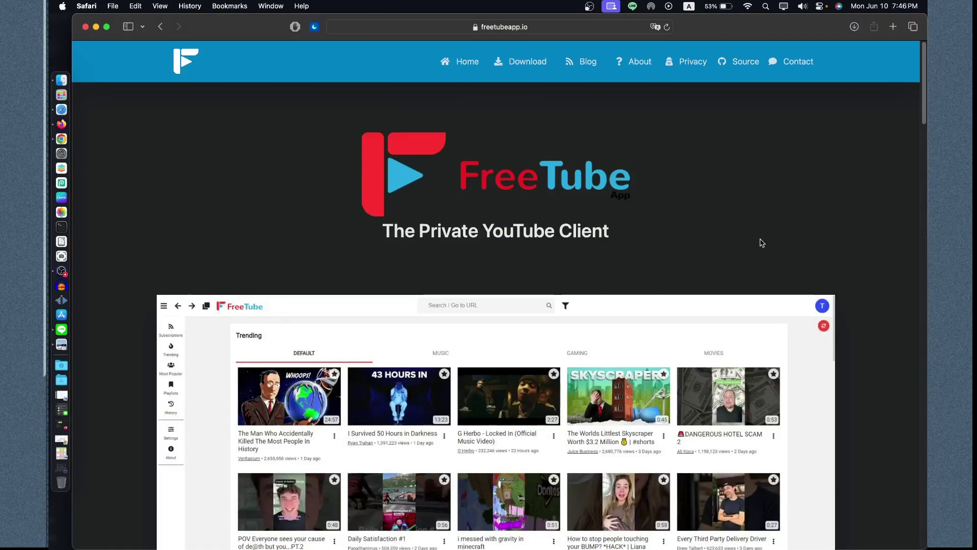
{"action": "scroll", "coordinate": [880, 297], "scroll_direction": "down", "scroll_amount": 10}
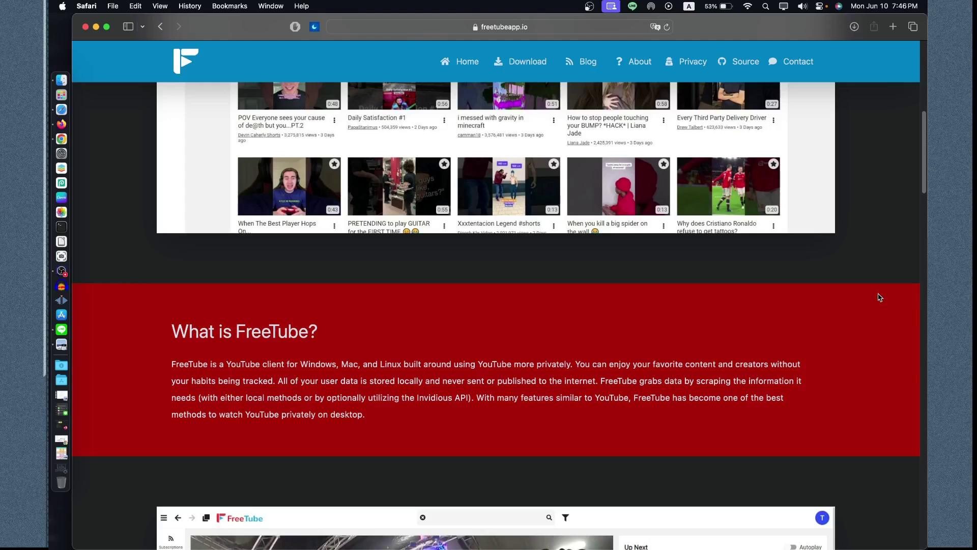
{"action": "scroll", "coordinate": [880, 297], "scroll_direction": "up", "scroll_amount": 10}
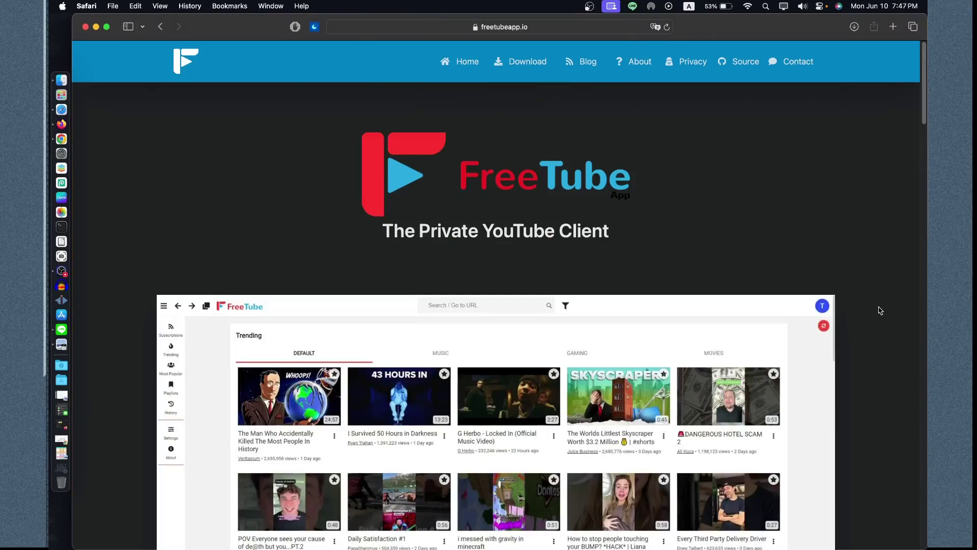
{"action": "scroll", "coordinate": [880, 310], "scroll_direction": "down", "scroll_amount": 10}
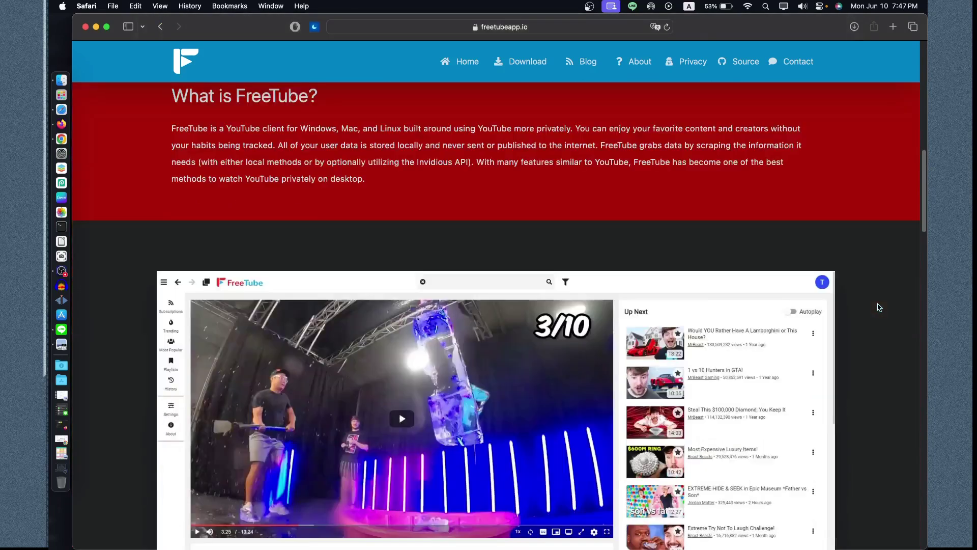
{"action": "scroll", "coordinate": [880, 308], "scroll_direction": "down", "scroll_amount": 5}
{"action": "scroll", "coordinate": [878, 306], "scroll_direction": "up", "scroll_amount": 15}
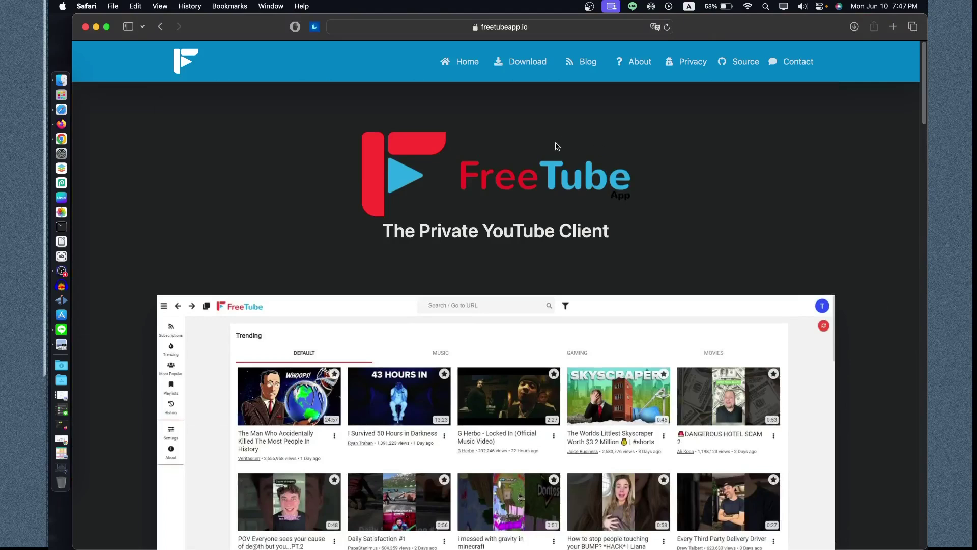
- Open the website's About page and read through the project's mission and history
{"action": "left_click", "coordinate": [630, 75]}
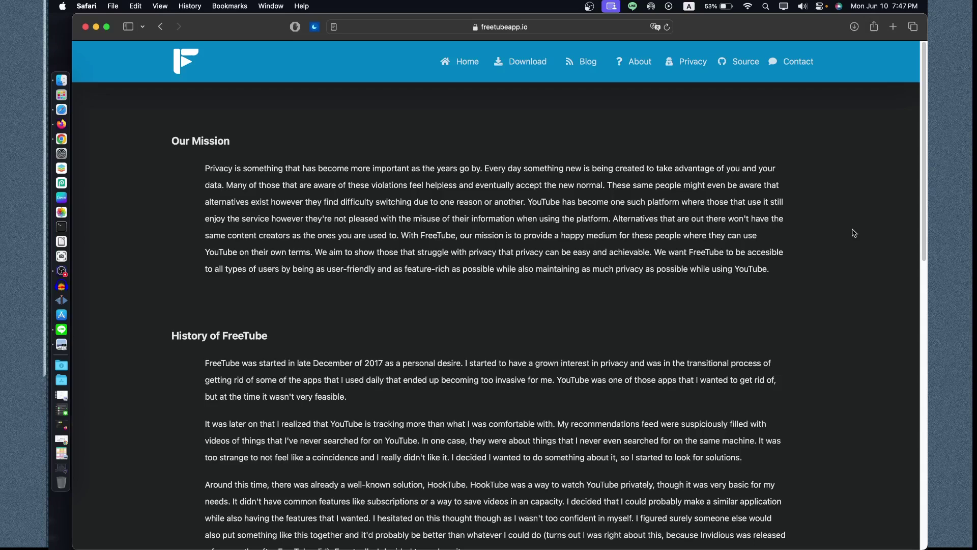
{"action": "scroll", "coordinate": [853, 233], "scroll_direction": "down", "scroll_amount": 10}
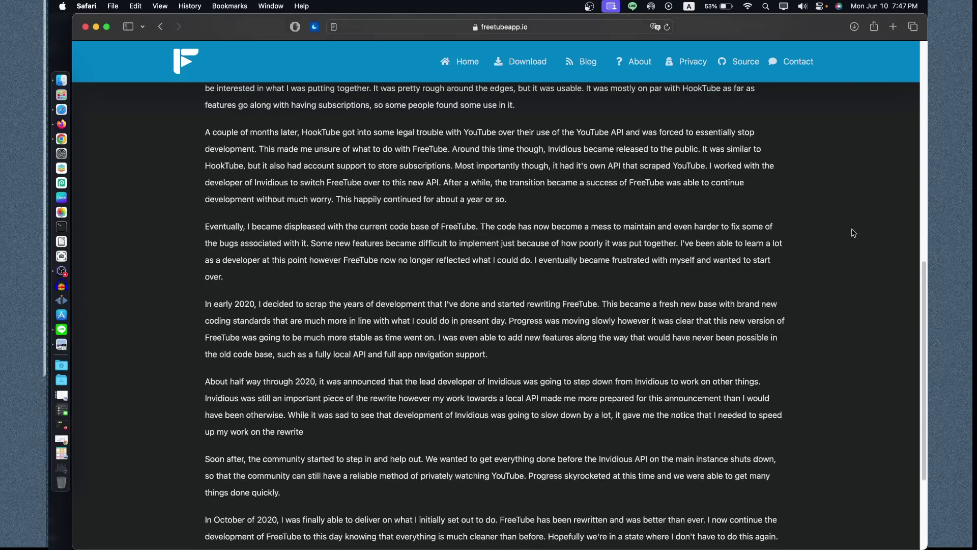
{"action": "scroll", "coordinate": [853, 233], "scroll_direction": "down", "scroll_amount": 3}
{"action": "scroll", "coordinate": [835, 233], "scroll_direction": "up", "scroll_amount": 20}
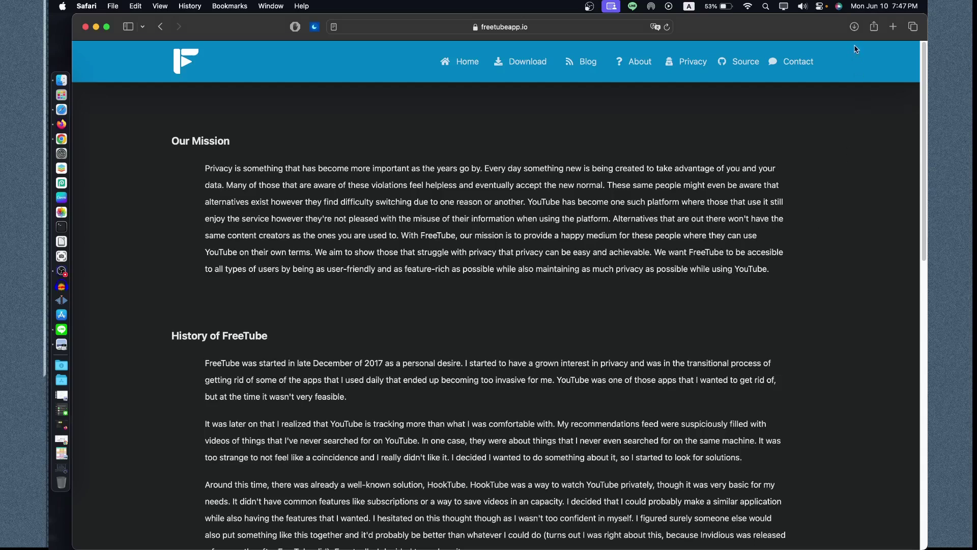
- Open the downloaded freetube-0.20.0-mac-x64.dmg, minimize the browser window and copy FreeTube into the Applications folder
{"action": "left_click", "coordinate": [854, 28]}
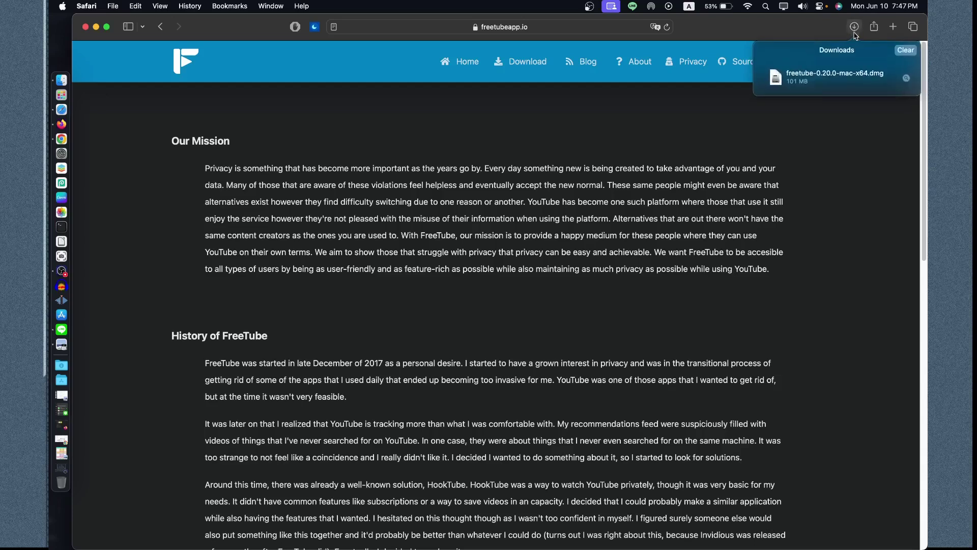
{"action": "left_click", "coordinate": [845, 82]}
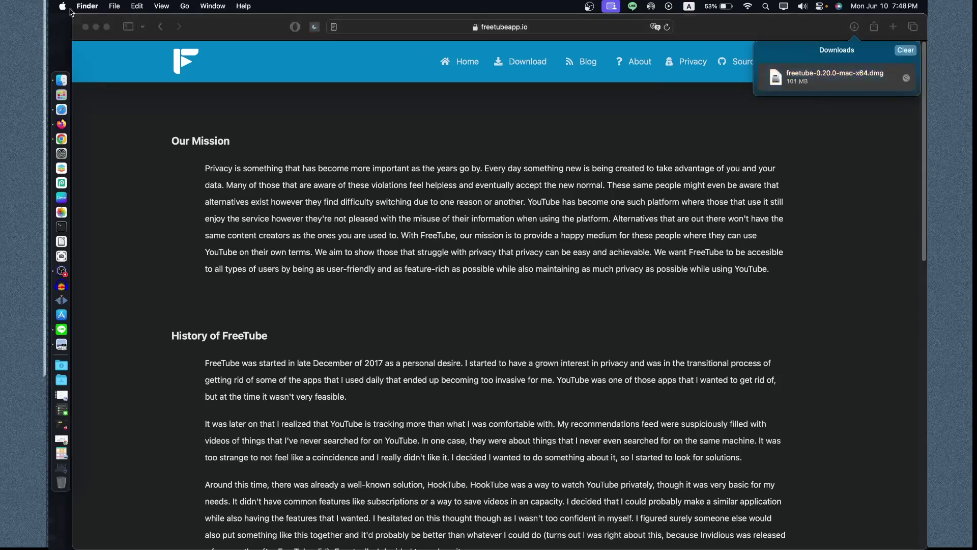
{"action": "left_click", "coordinate": [96, 27]}
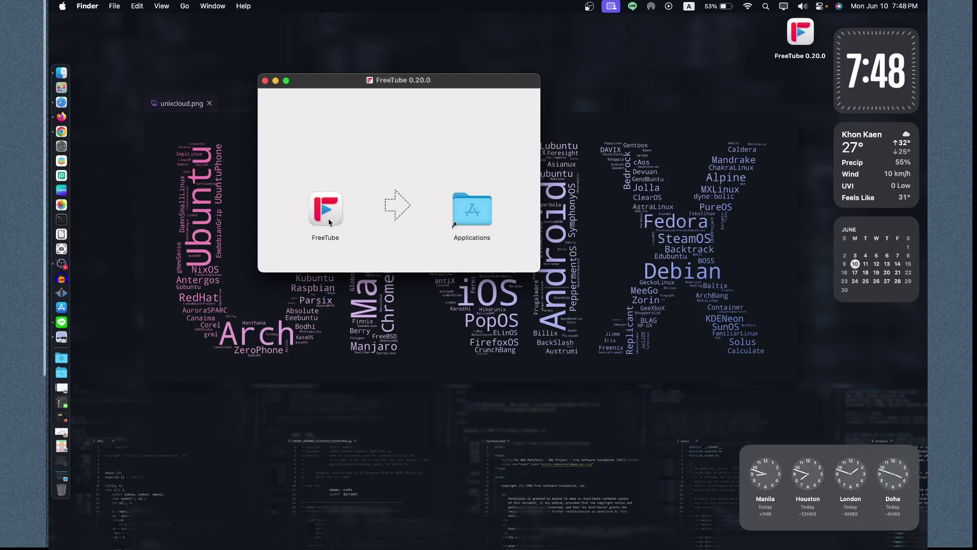
{"action": "left_click", "coordinate": [328, 221]}
{"action": "left_click_drag", "start_coordinate": [347, 194], "coordinate": [476, 209]}
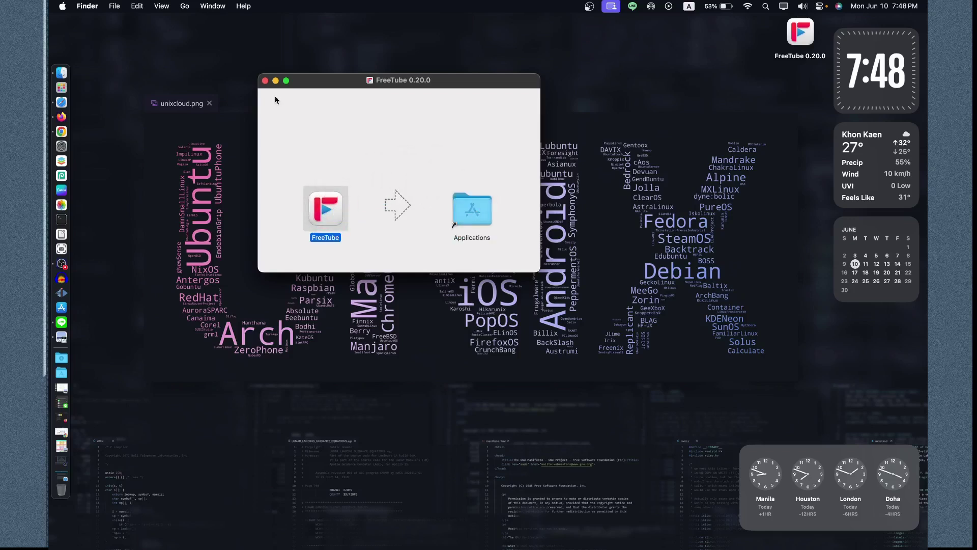
- Close the FreeTube installer window and eject the FreeTube 0.20.0 disk image from the desktop
{"action": "left_click", "coordinate": [265, 81]}
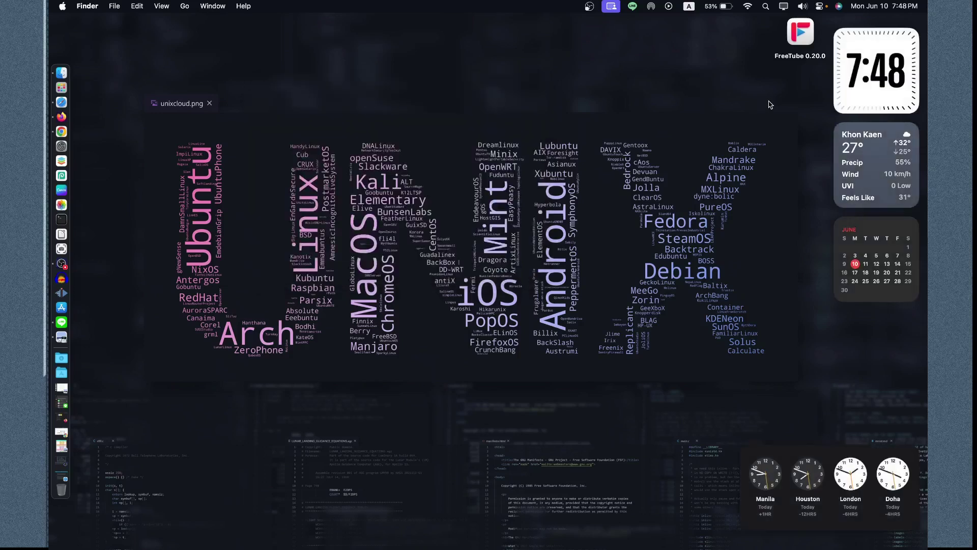
{"action": "right_click", "coordinate": [800, 37]}
{"action": "left_click", "coordinate": [818, 65]}
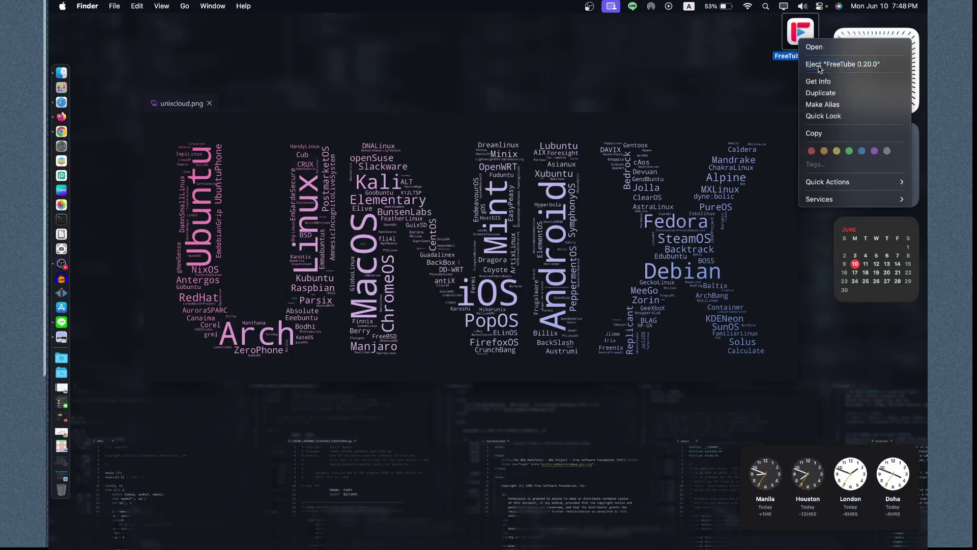
- Try to launch the newly installed FreeTube app from the second page of Launchpad
{"action": "left_click", "coordinate": [61, 87]}
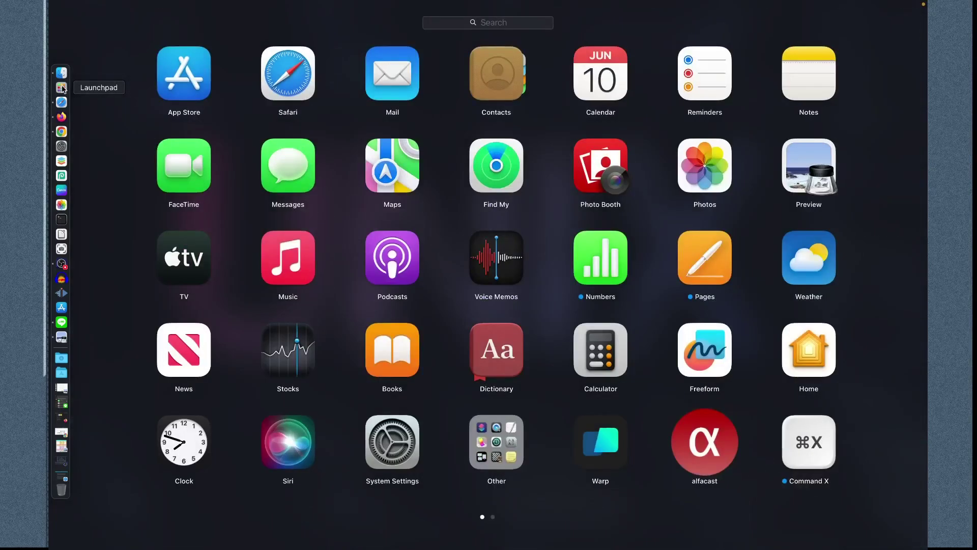
{"action": "scroll", "coordinate": [530, 323], "scroll_direction": "right", "scroll_amount": 3}
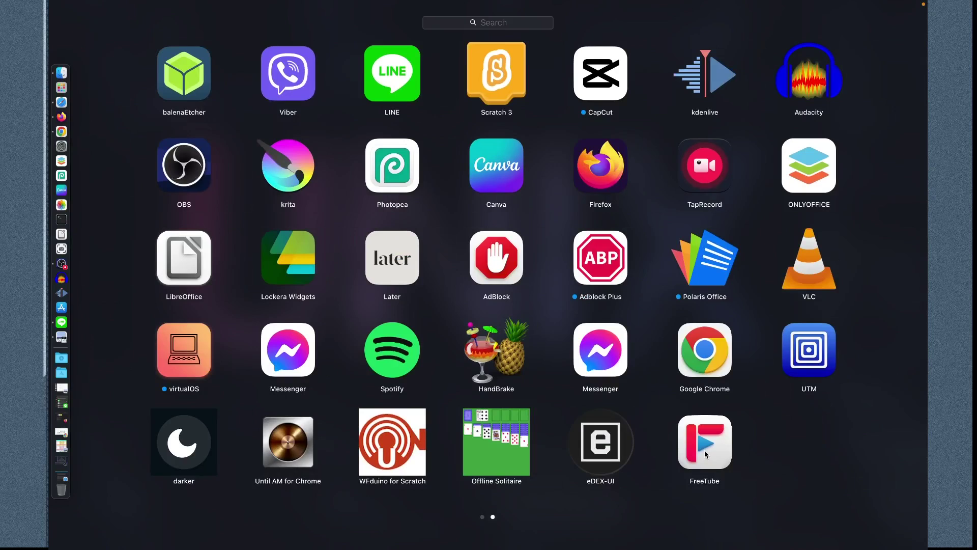
{"action": "left_click", "coordinate": [704, 447]}
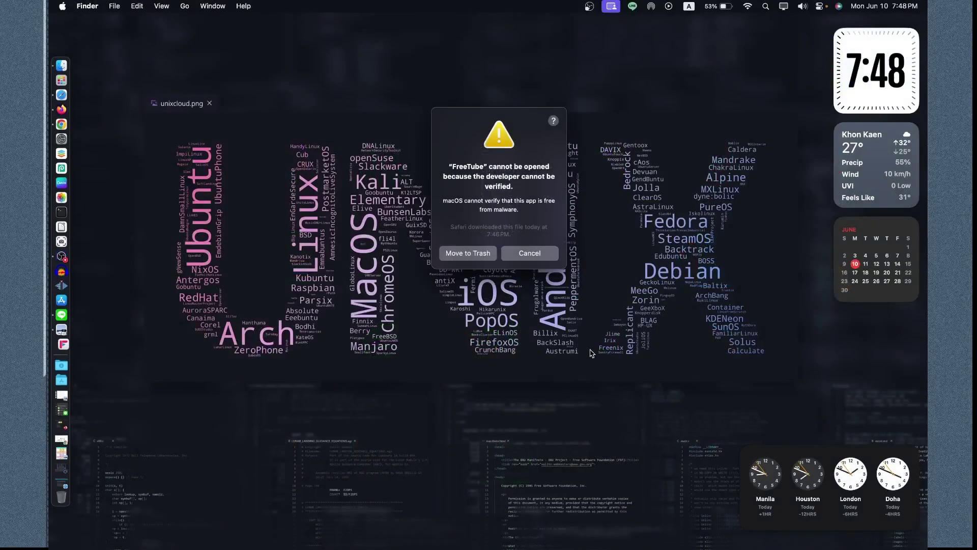
- Cancel the unverified-developer warning, open FreeTube from Finder's Applications folder with the security override accepted, and close the Finder window
{"action": "left_click", "coordinate": [543, 255]}
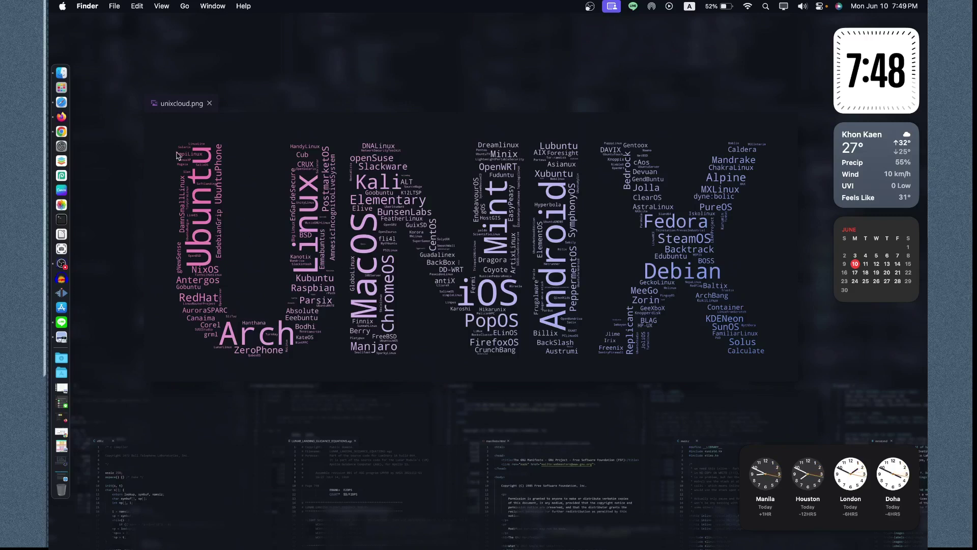
{"action": "left_click", "coordinate": [61, 75]}
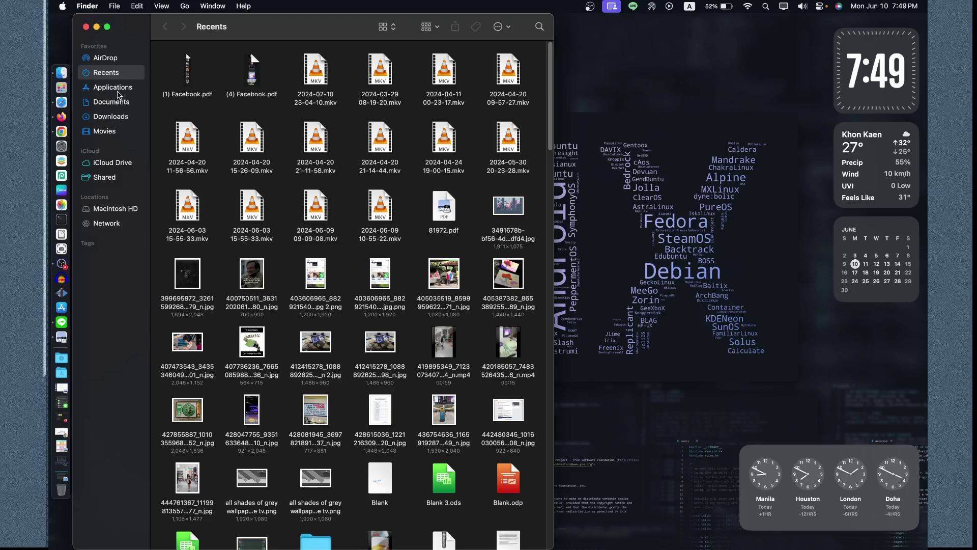
{"action": "left_click", "coordinate": [117, 89]}
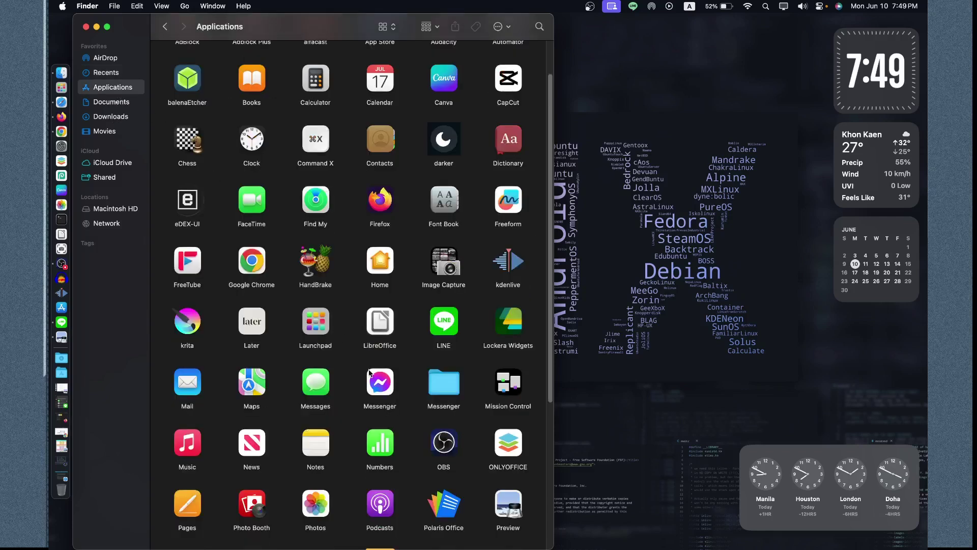
{"action": "right_click", "coordinate": [195, 269]}
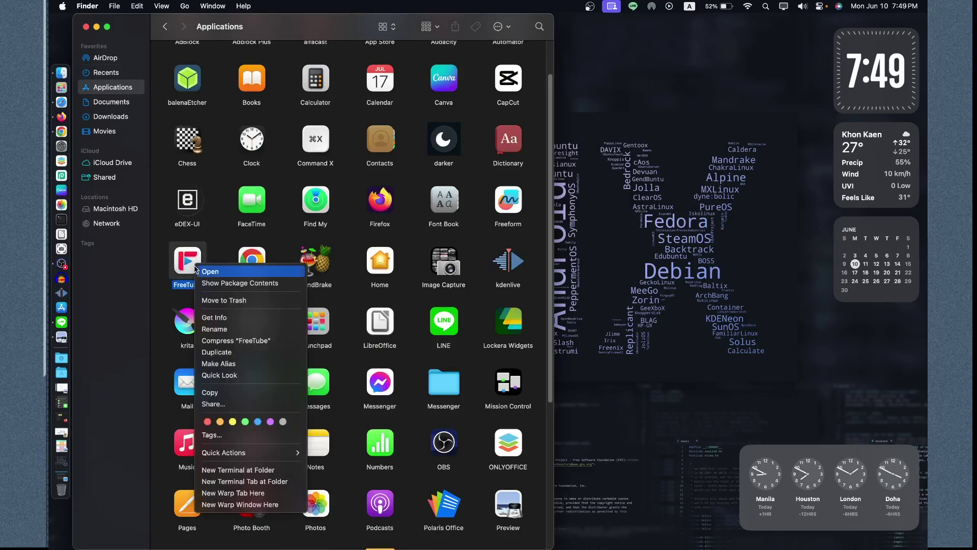
{"action": "left_click", "coordinate": [212, 273]}
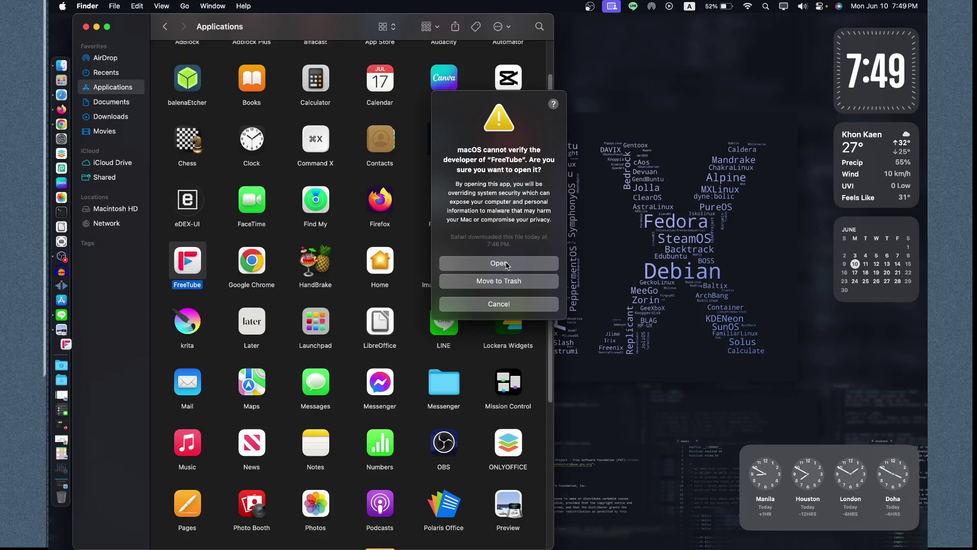
{"action": "left_click", "coordinate": [506, 264]}
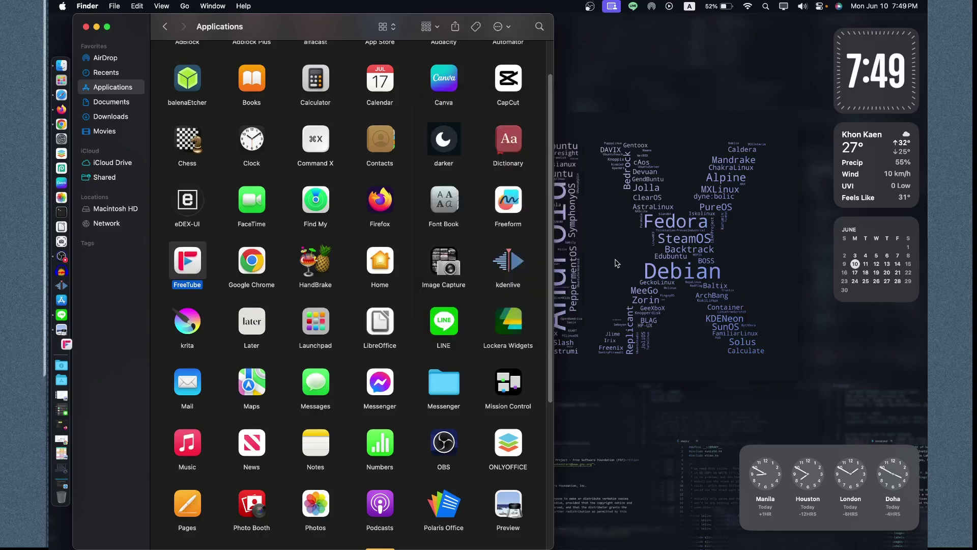
{"action": "left_click", "coordinate": [86, 26]}
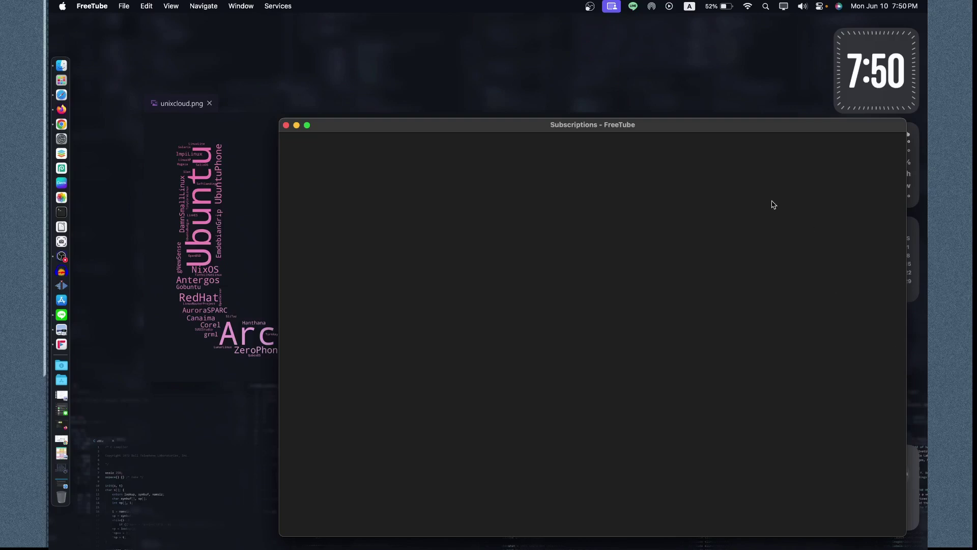
- Dismiss the new blog post notice and reposition and enlarge the FreeTube window to fill the screen
{"action": "left_click_drag", "start_coordinate": [719, 129], "coordinate": [508, 26]}
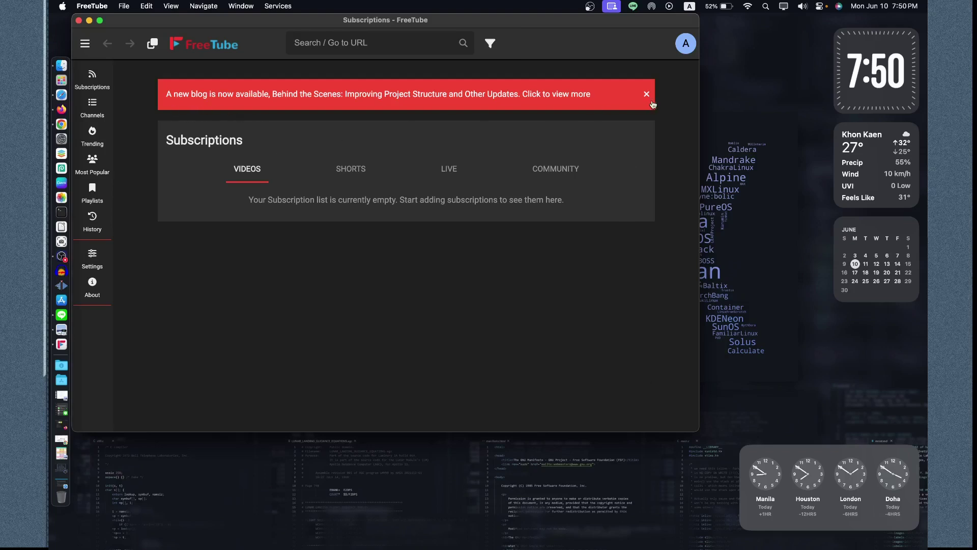
{"action": "left_click", "coordinate": [648, 95]}
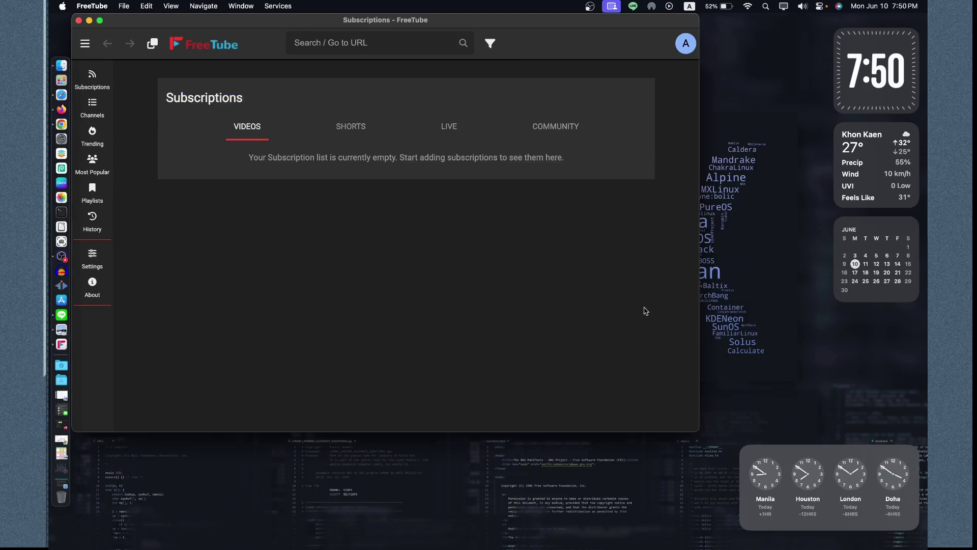
{"action": "double_click", "coordinate": [694, 431]}
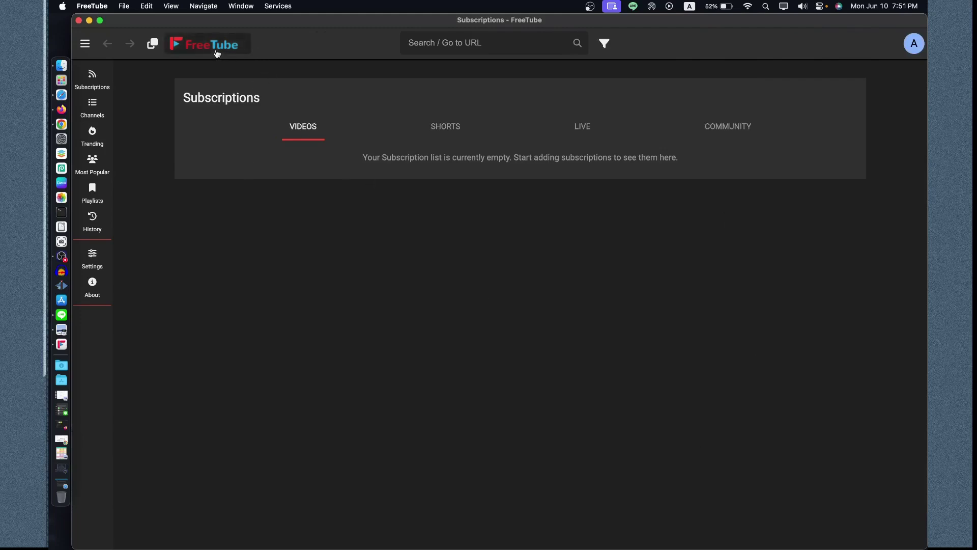
- Expand the navigation sidebar and look through the About page's version, help, contact and donation links
{"action": "left_click", "coordinate": [85, 49]}
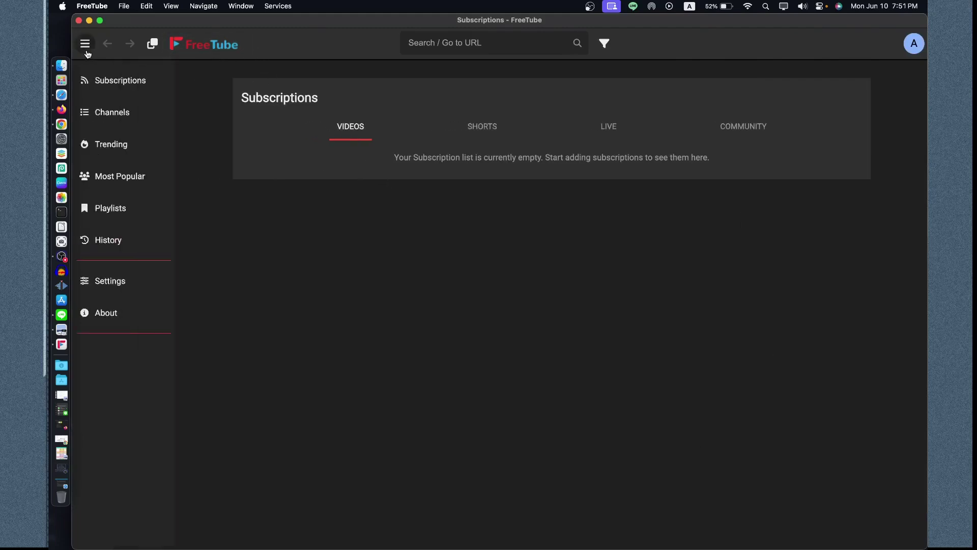
{"action": "left_click", "coordinate": [121, 317]}
{"action": "scroll", "coordinate": [817, 335], "scroll_direction": "down", "scroll_amount": 4}
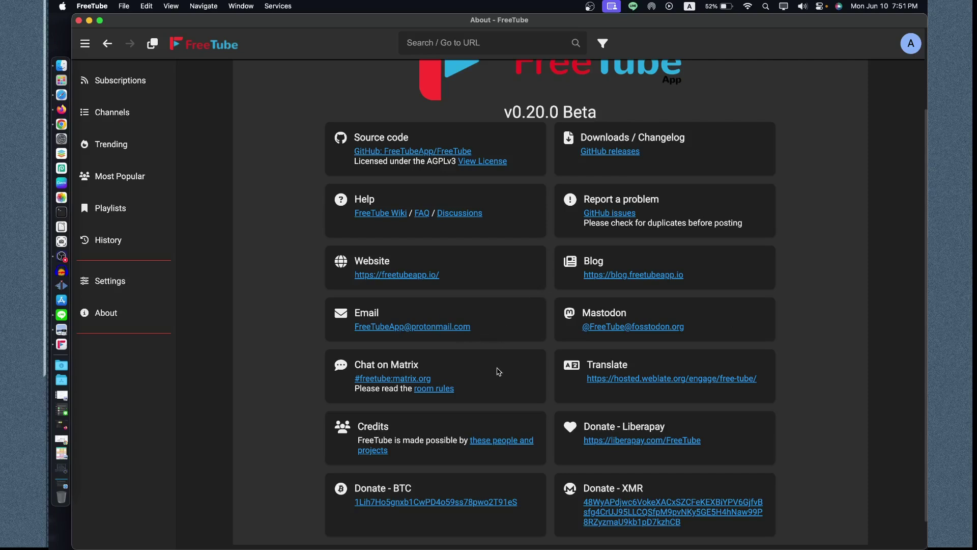
{"action": "scroll", "coordinate": [464, 495], "scroll_direction": "down", "scroll_amount": 2}
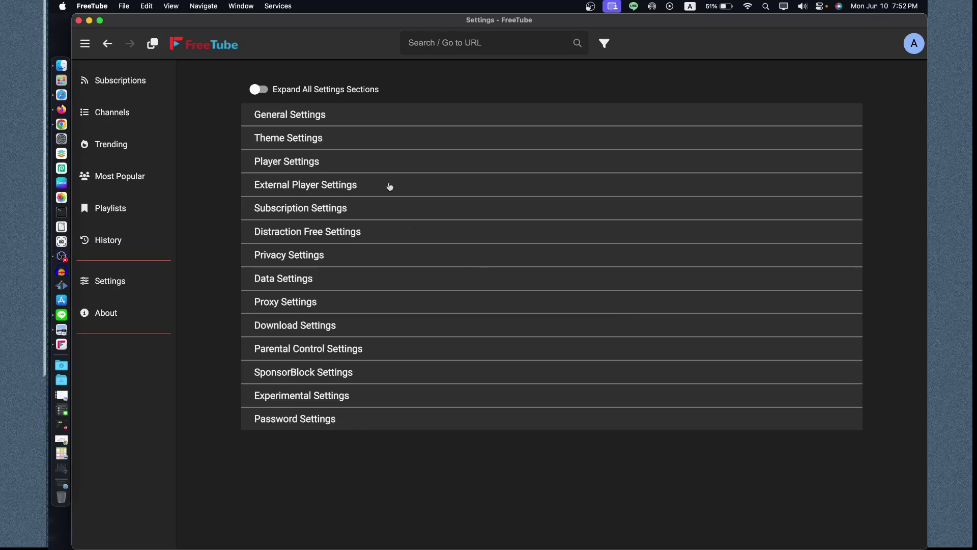
- Examine the options under General Settings, Theme Settings and Player Settings on FreeTube's Settings page
{"action": "left_click", "coordinate": [478, 115]}
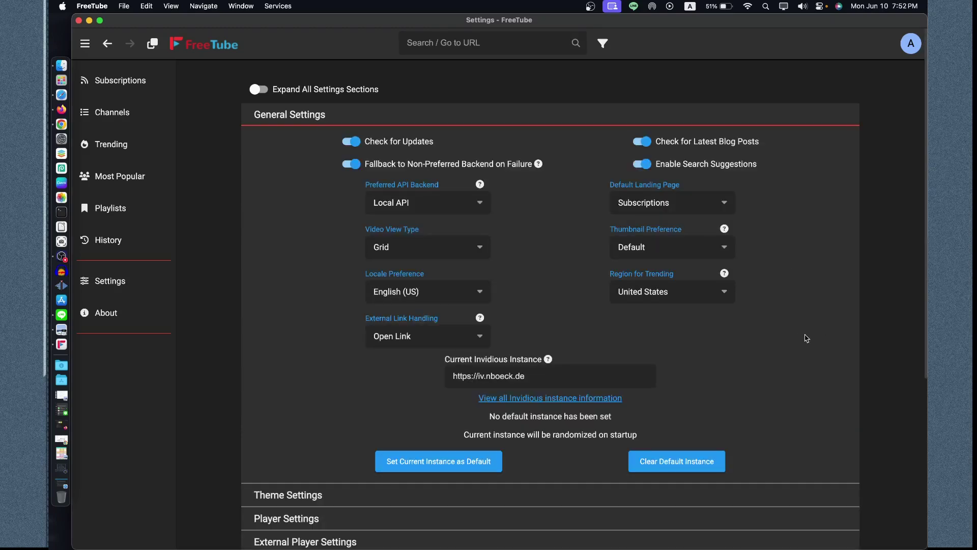
{"action": "scroll", "coordinate": [806, 338], "scroll_direction": "down", "scroll_amount": 5}
{"action": "left_click", "coordinate": [318, 359]}
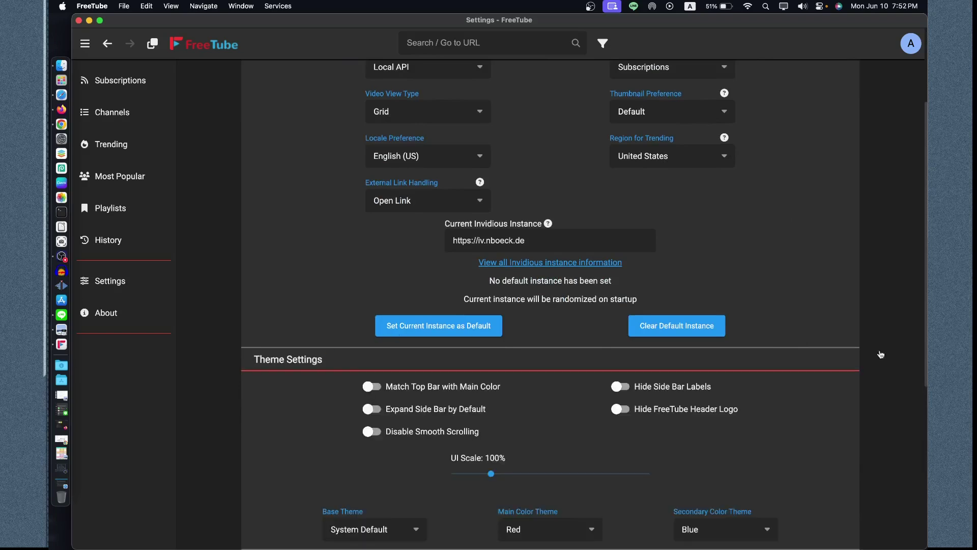
{"action": "scroll", "coordinate": [821, 371], "scroll_direction": "down", "scroll_amount": 10}
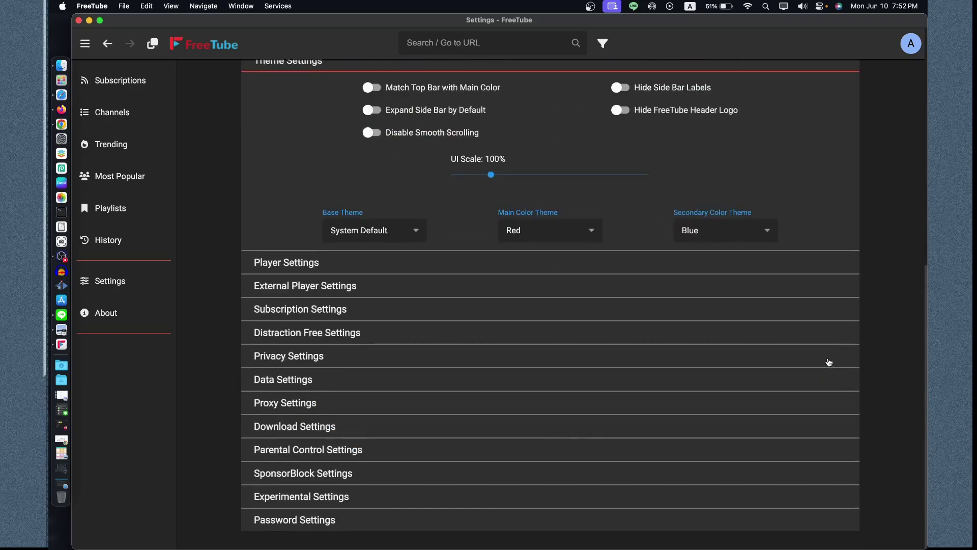
{"action": "left_click", "coordinate": [278, 263]}
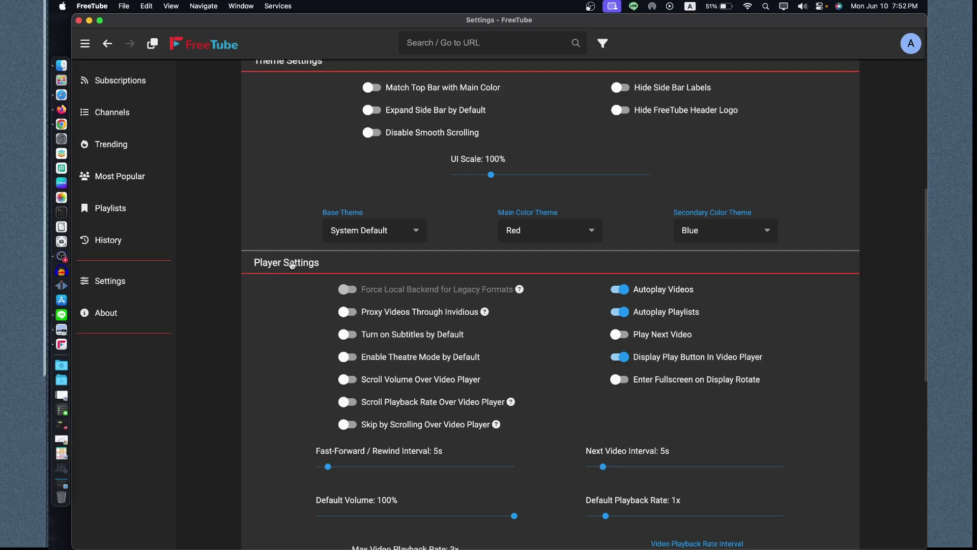
{"action": "scroll", "coordinate": [153, 117], "scroll_direction": "up", "scroll_amount": 15}
- Look through the Subscriptions, Channels and Trending pages, including the Music, Gaming and Movies trending categories
{"action": "left_click", "coordinate": [108, 85]}
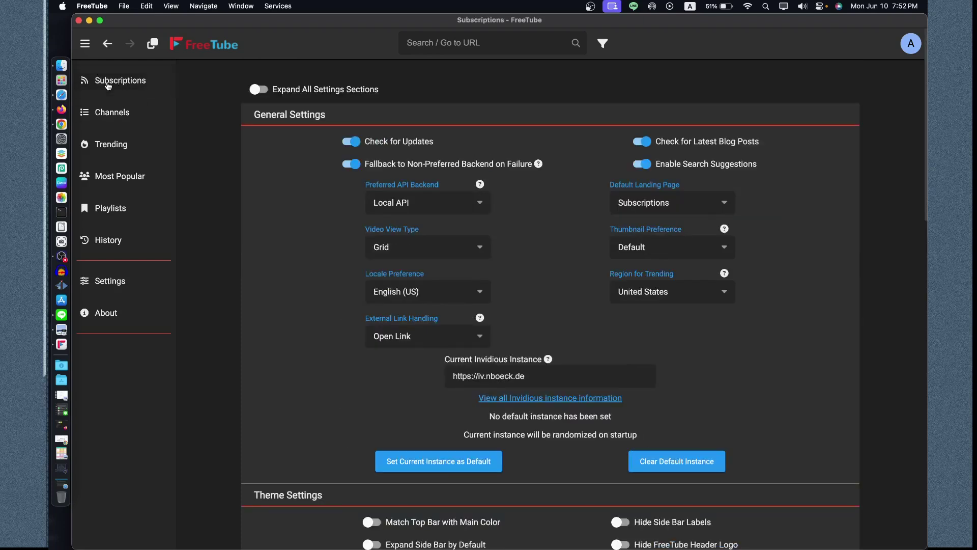
{"action": "left_click", "coordinate": [118, 114]}
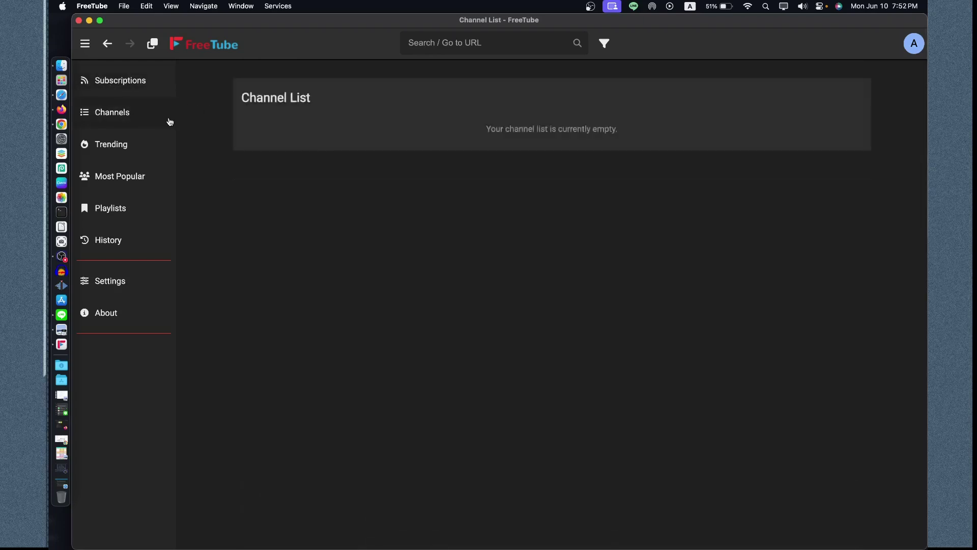
{"action": "left_click", "coordinate": [114, 143]}
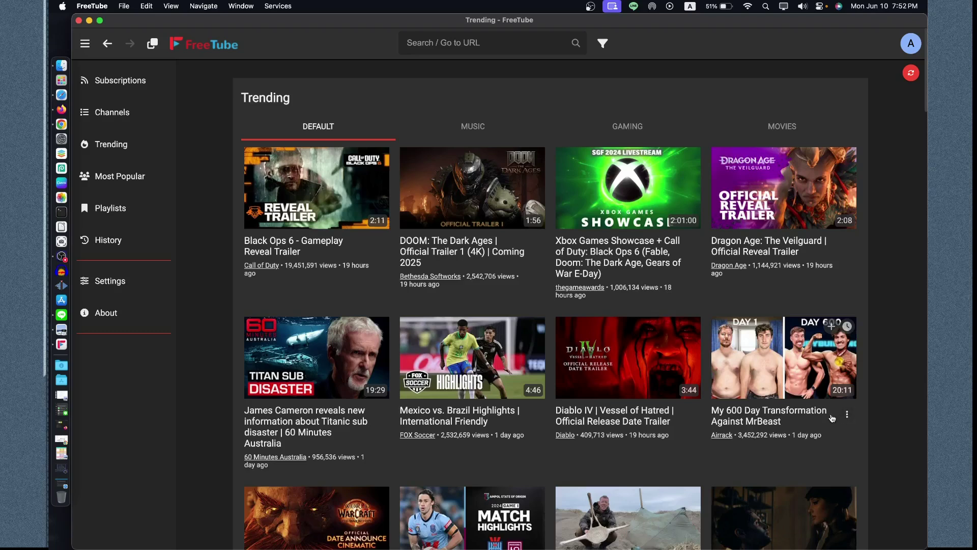
{"action": "scroll", "coordinate": [845, 453], "scroll_direction": "down", "scroll_amount": 3}
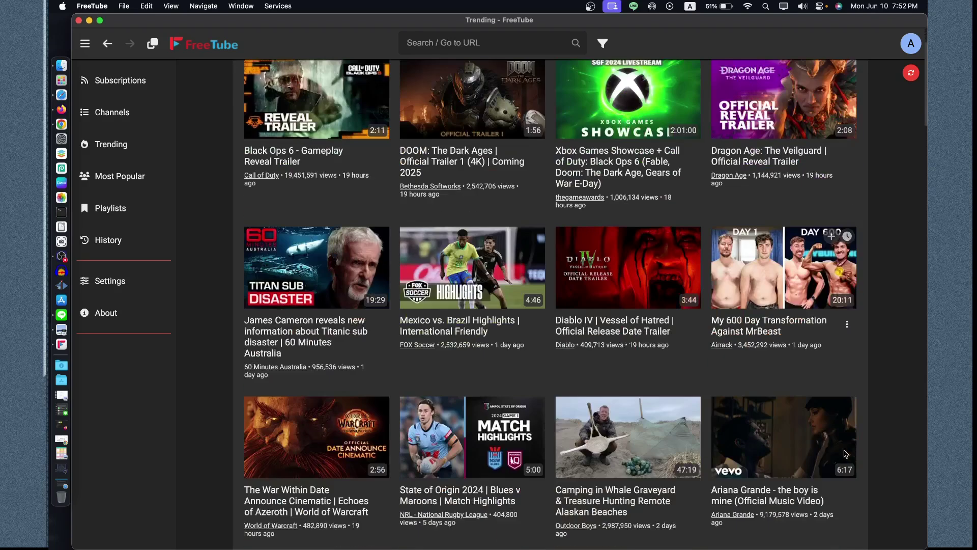
{"action": "scroll", "coordinate": [712, 305], "scroll_direction": "up", "scroll_amount": 3}
{"action": "left_click", "coordinate": [568, 136]}
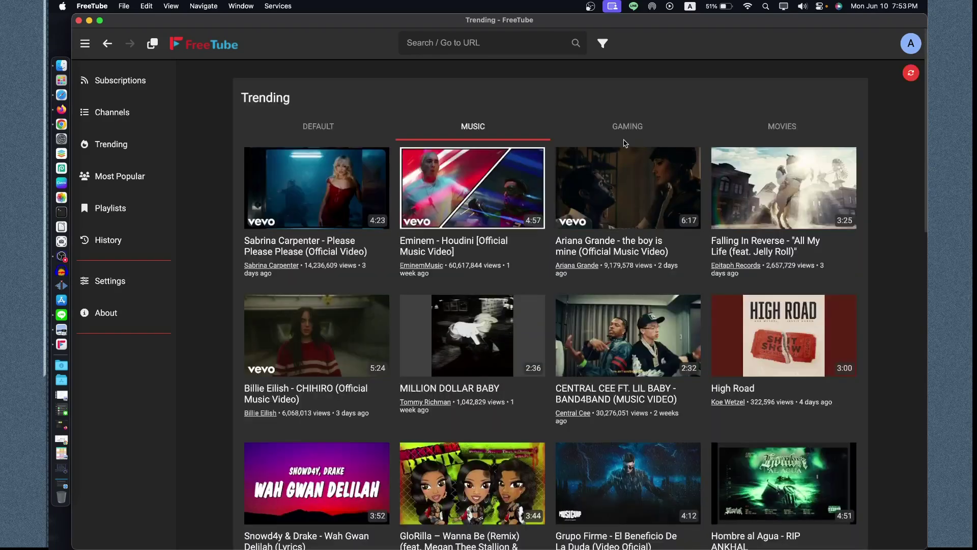
{"action": "left_click", "coordinate": [671, 131]}
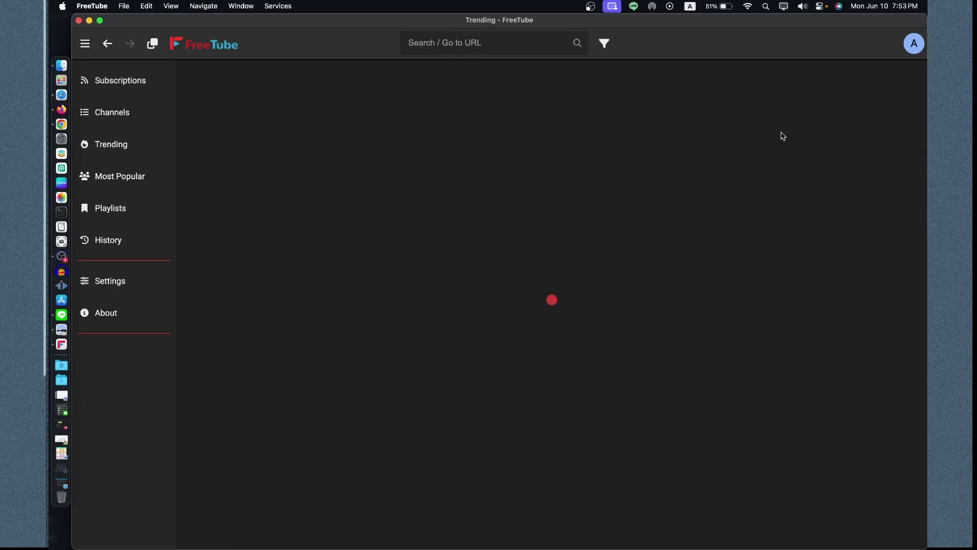
{"action": "left_click", "coordinate": [784, 135]}
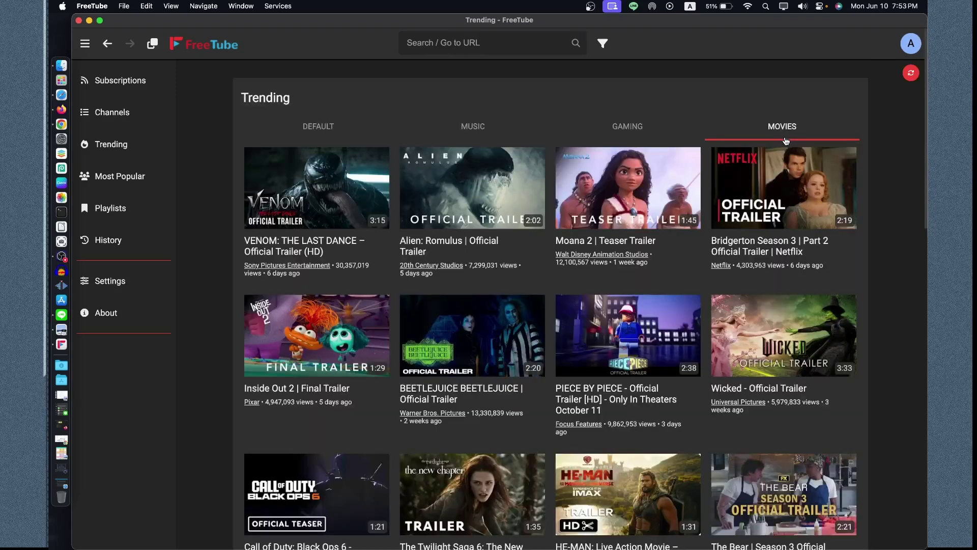
- Search for "rialbbe tv" from the Subscriptions page and subscribe to the rialbbeTV channel
{"action": "left_click", "coordinate": [126, 82]}
{"action": "left_click", "coordinate": [497, 46]}
{"action": "type", "text": "r"}
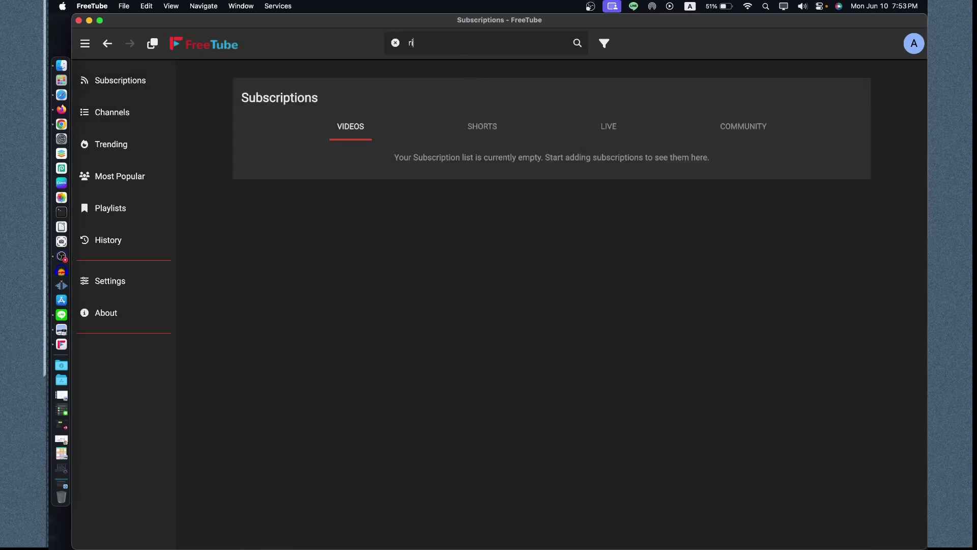
{"action": "type", "text": "ialbbe tv"}
{"action": "key", "text": "Return"}
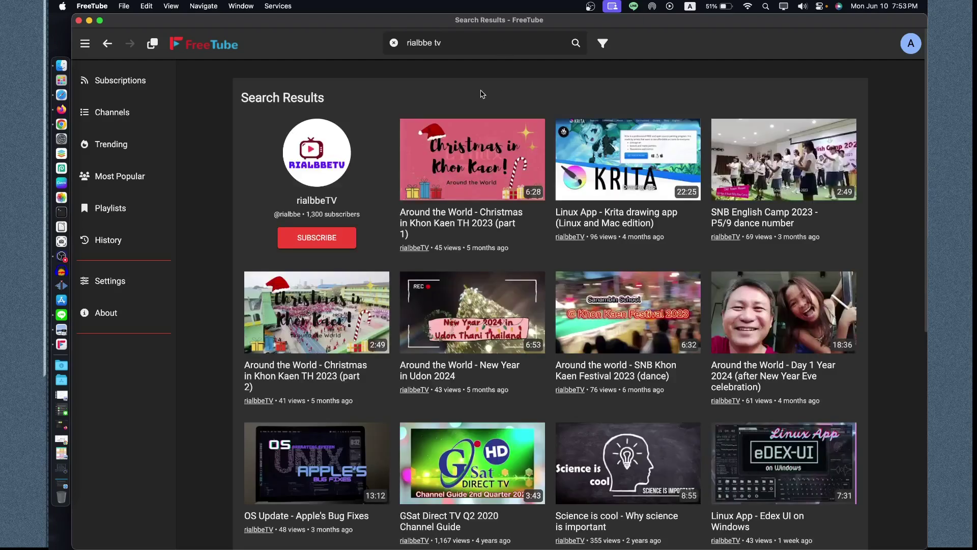
{"action": "left_click", "coordinate": [315, 240]}
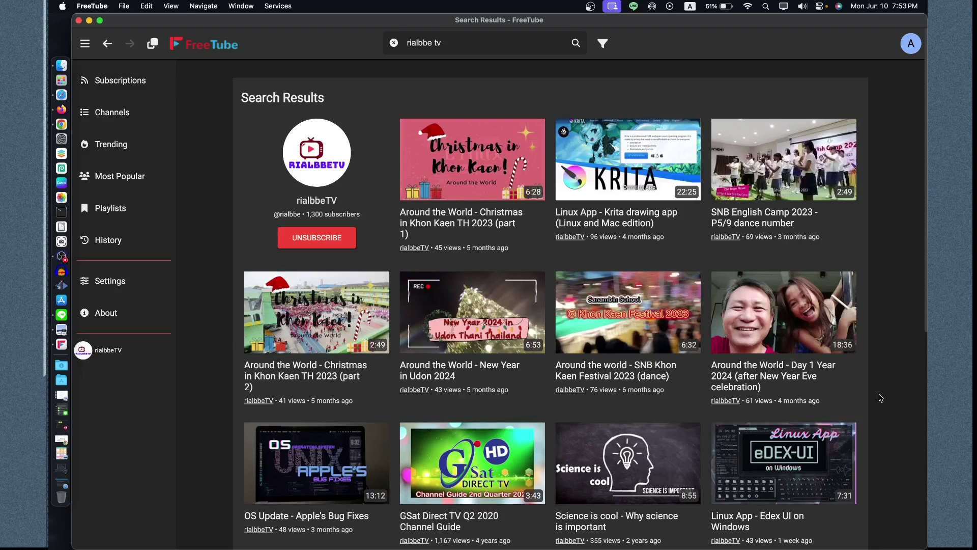
- Open the rialbbeTV channel, browse its videos, and play and pause the video "Linux App - Freetube"
{"action": "scroll", "coordinate": [881, 397], "scroll_direction": "down", "scroll_amount": 10}
{"action": "left_click", "coordinate": [570, 500]}
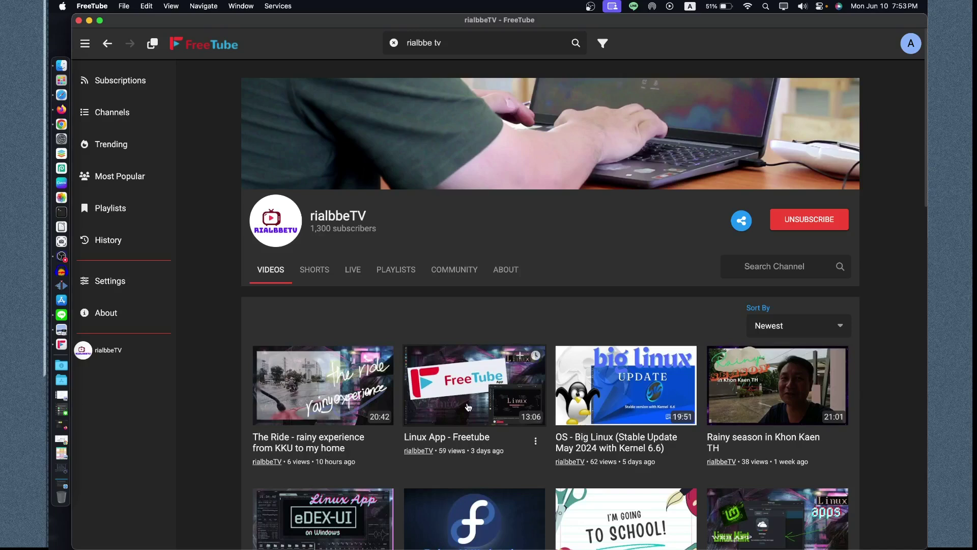
{"action": "scroll", "coordinate": [877, 460], "scroll_direction": "down", "scroll_amount": 5}
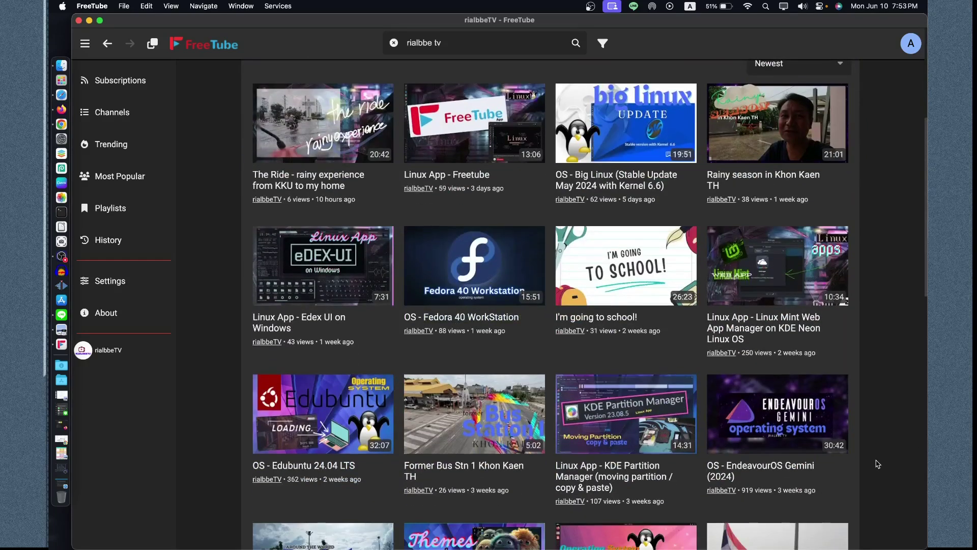
{"action": "scroll", "coordinate": [877, 464], "scroll_direction": "up", "scroll_amount": 6}
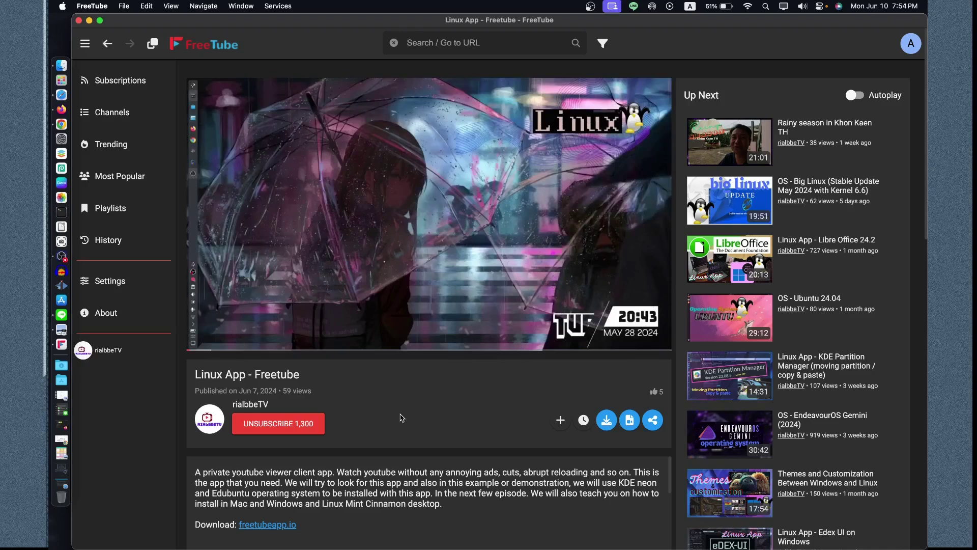
{"action": "left_click", "coordinate": [434, 291]}
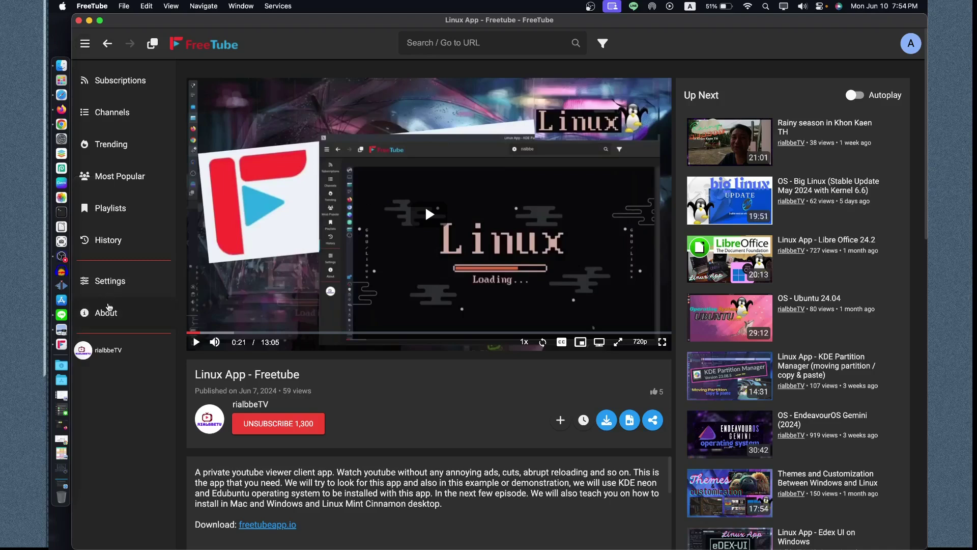
- Open the About page, close the FreeTube window and reopen FreeTube on its Subscriptions page
{"action": "left_click", "coordinate": [104, 312]}
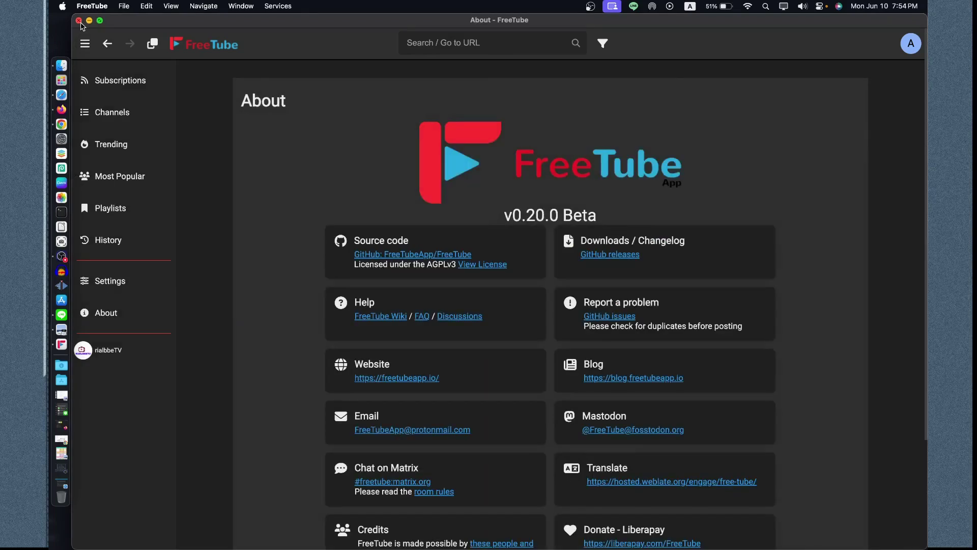
{"action": "left_click", "coordinate": [79, 21]}
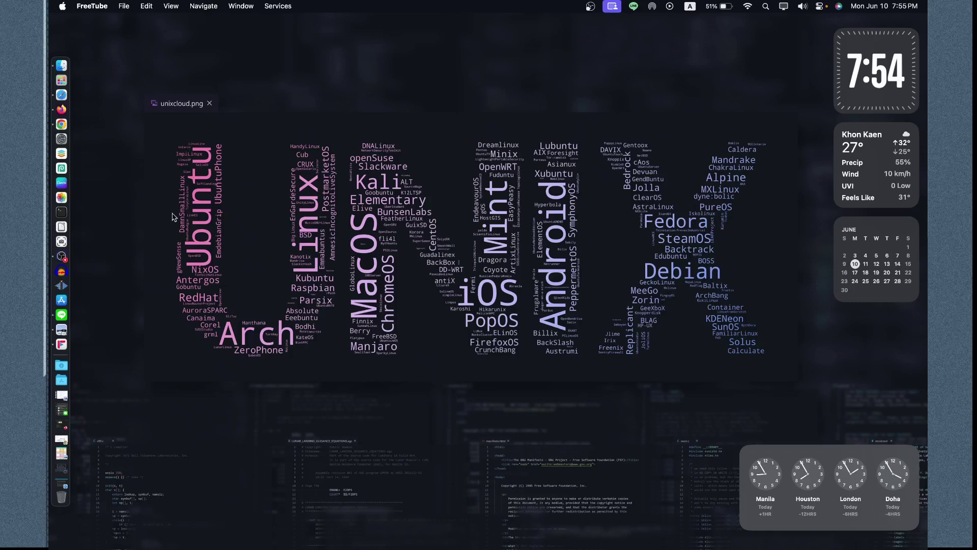
{"action": "left_click", "coordinate": [61, 345]}
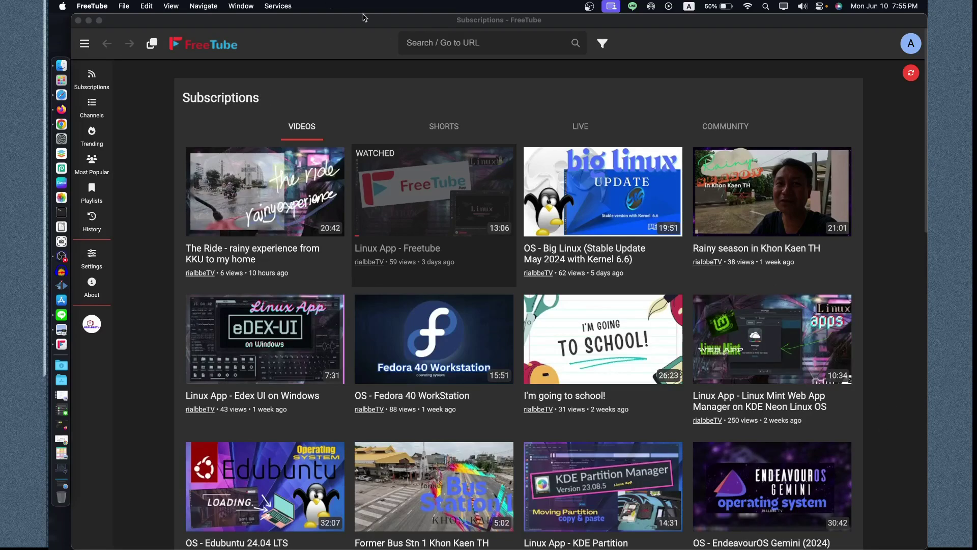
{"action": "left_click", "coordinate": [448, 45]}
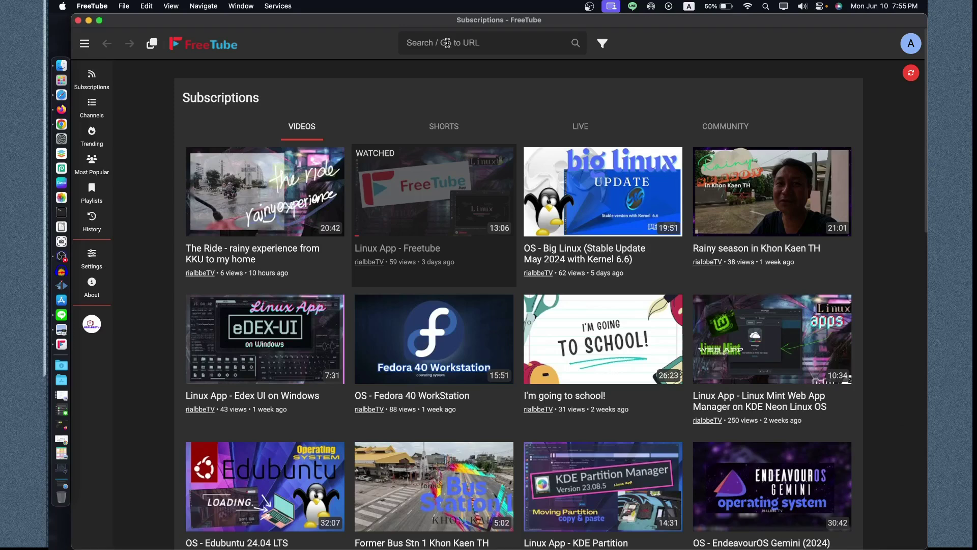
- Search for the creator's channel by full name and subscribe from the page of the matching channel with 16 subscribers
{"action": "left_click", "coordinate": [446, 43]}
{"action": "type", "text": "eb b"}
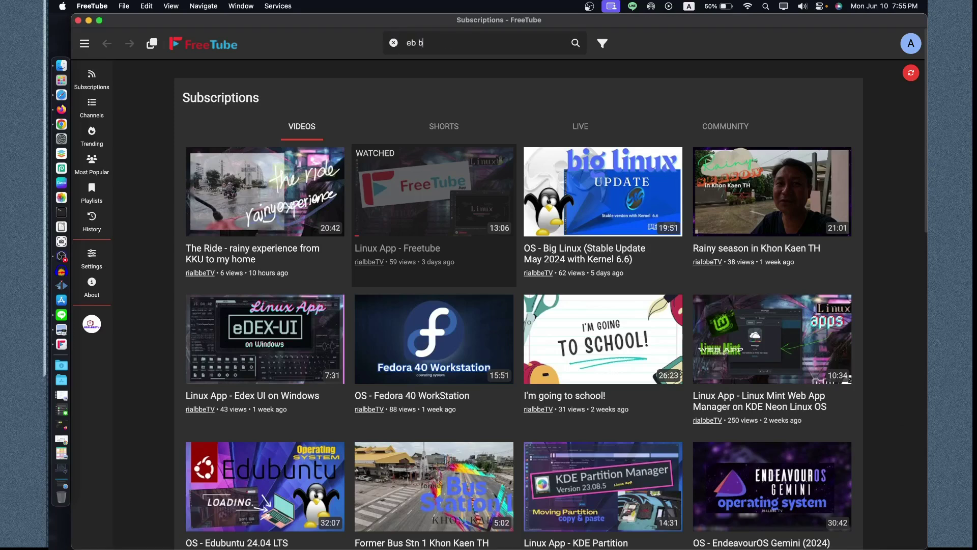
{"action": "type", "text": "lair"}
{"action": "key", "text": "Return"}
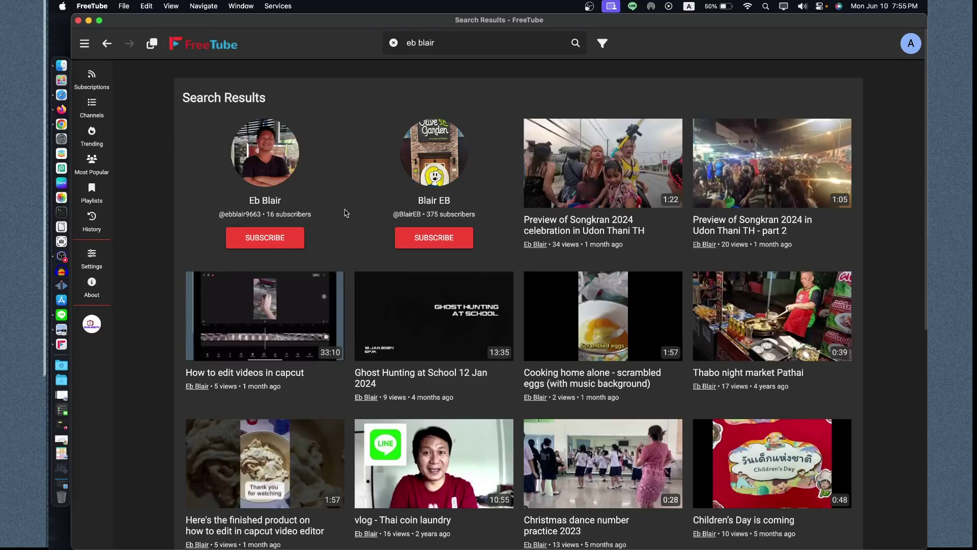
{"action": "left_click", "coordinate": [265, 204]}
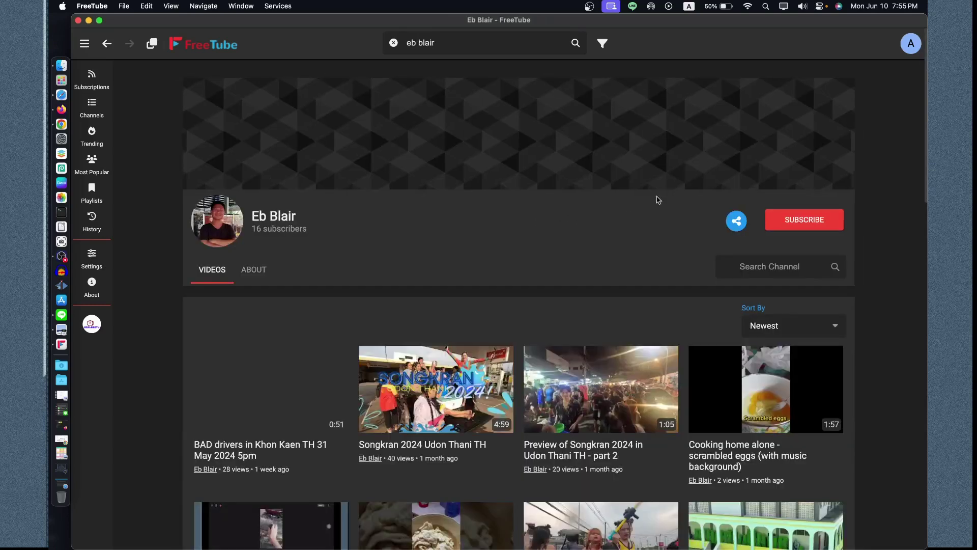
{"action": "left_click", "coordinate": [811, 224]}
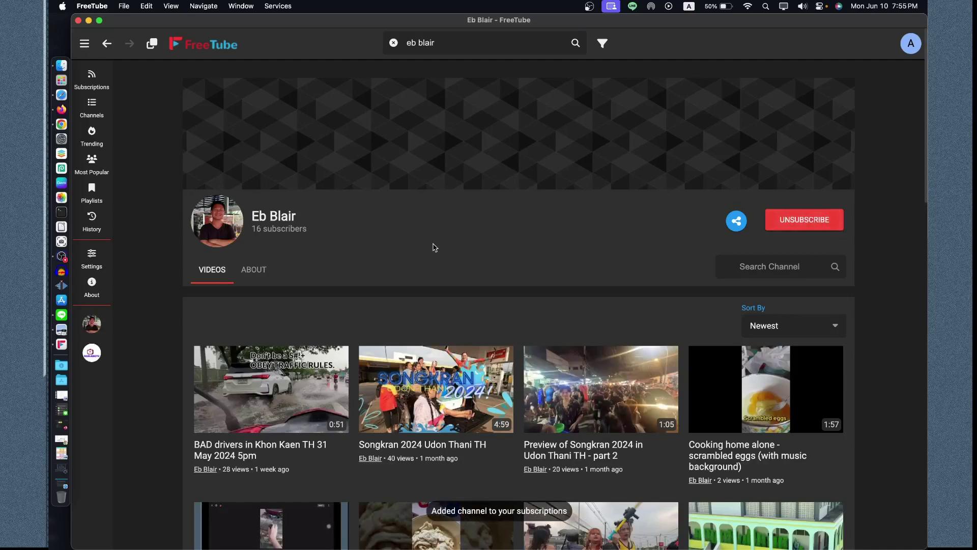
- Look through the combined video feed on the Subscriptions page and clear the search text
{"action": "left_click", "coordinate": [90, 84]}
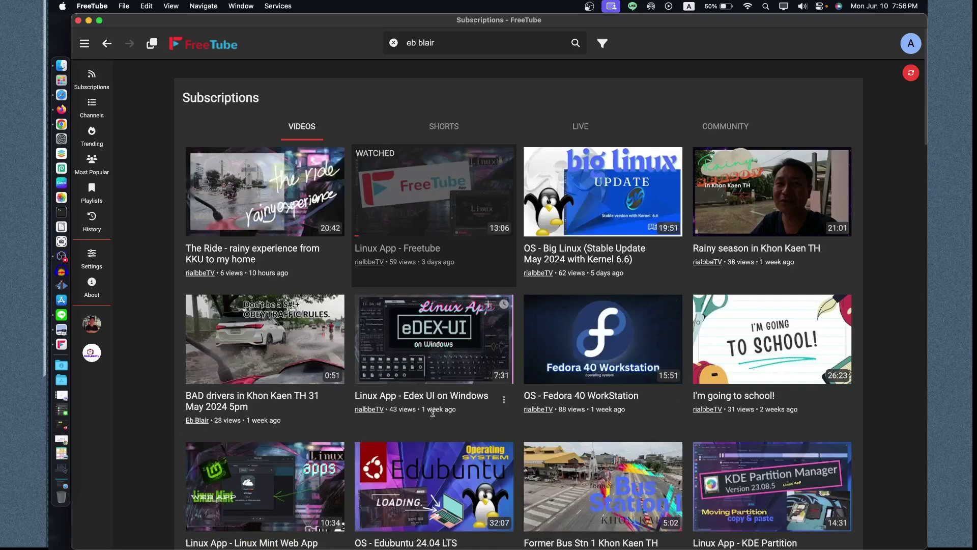
{"action": "scroll", "coordinate": [689, 456], "scroll_direction": "down", "scroll_amount": 10}
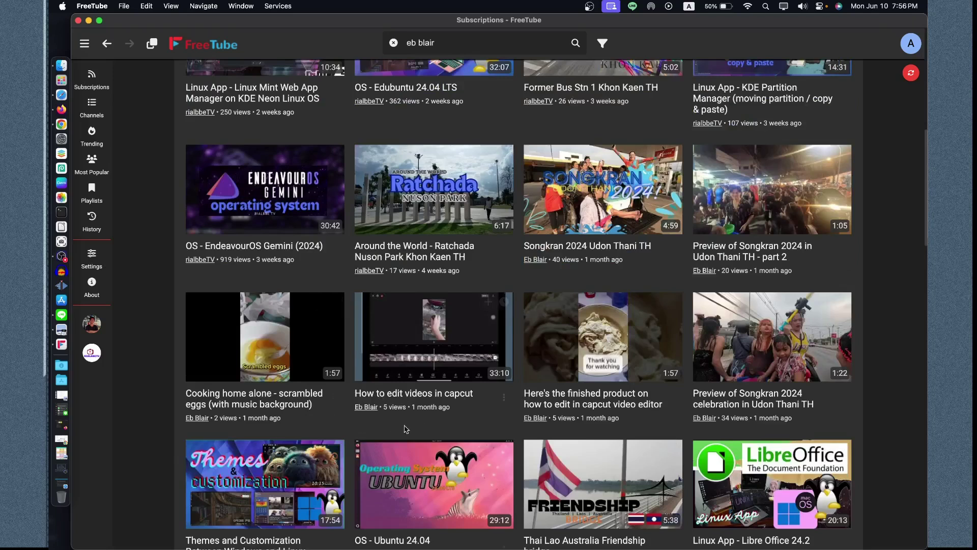
{"action": "scroll", "coordinate": [510, 431], "scroll_direction": "up", "scroll_amount": 10}
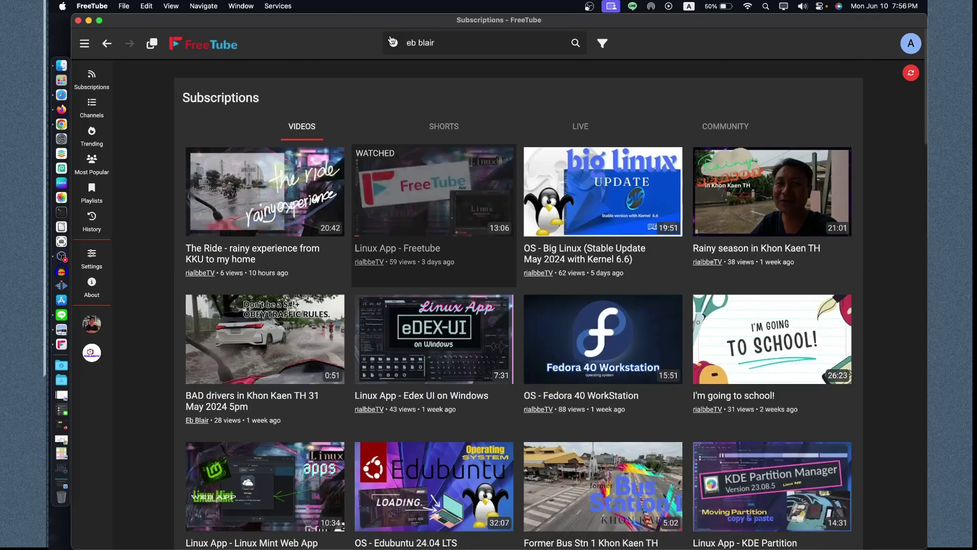
{"action": "left_click", "coordinate": [394, 42]}
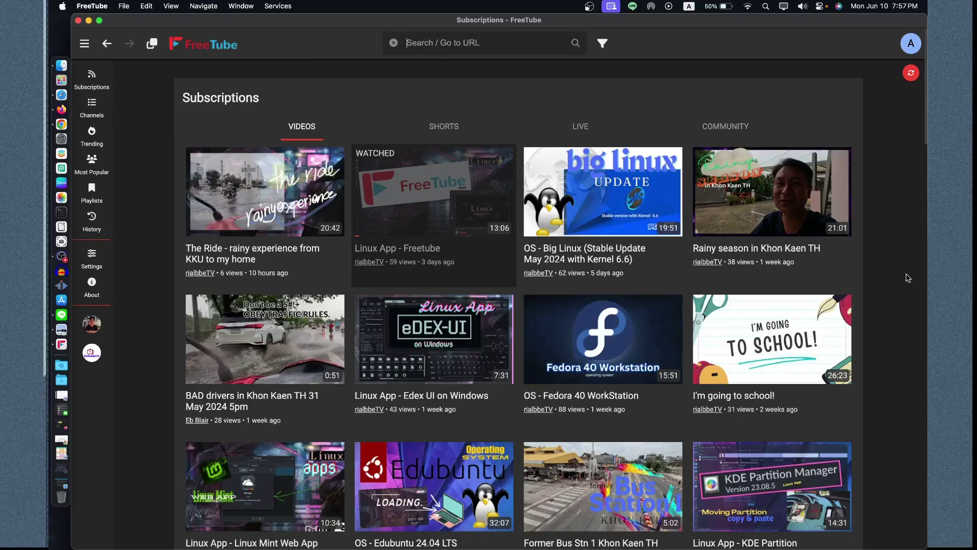